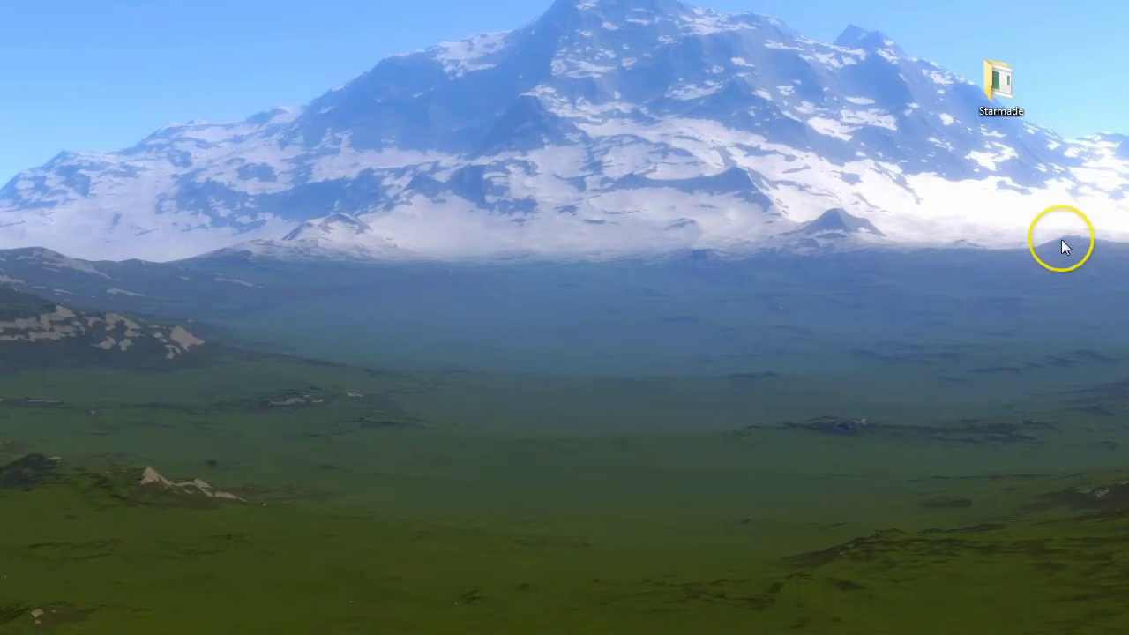
# Step: Open the Starmade desktop folder and select the StarMade-starter application
pyautogui.click(1000, 90)
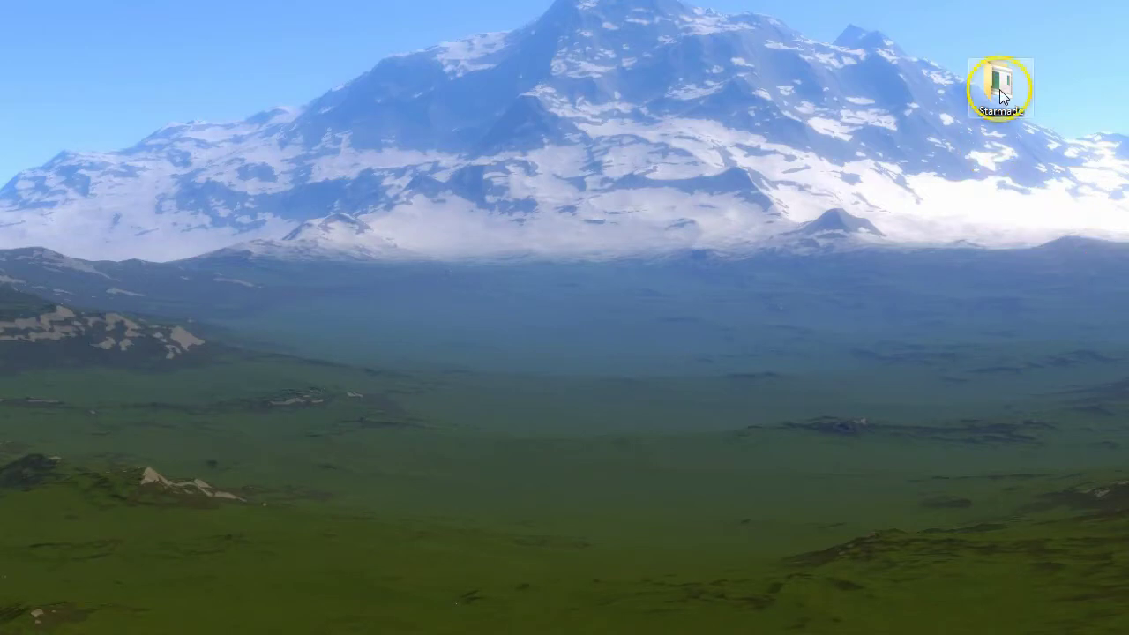
pyautogui.doubleClick(998, 88)
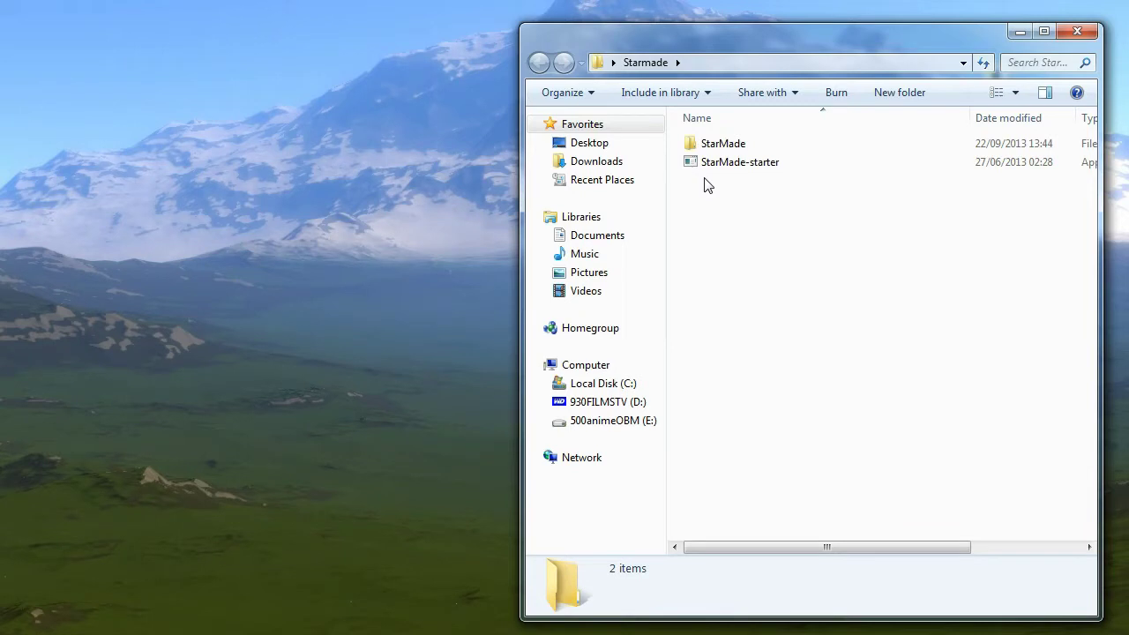
pyautogui.click(701, 166)
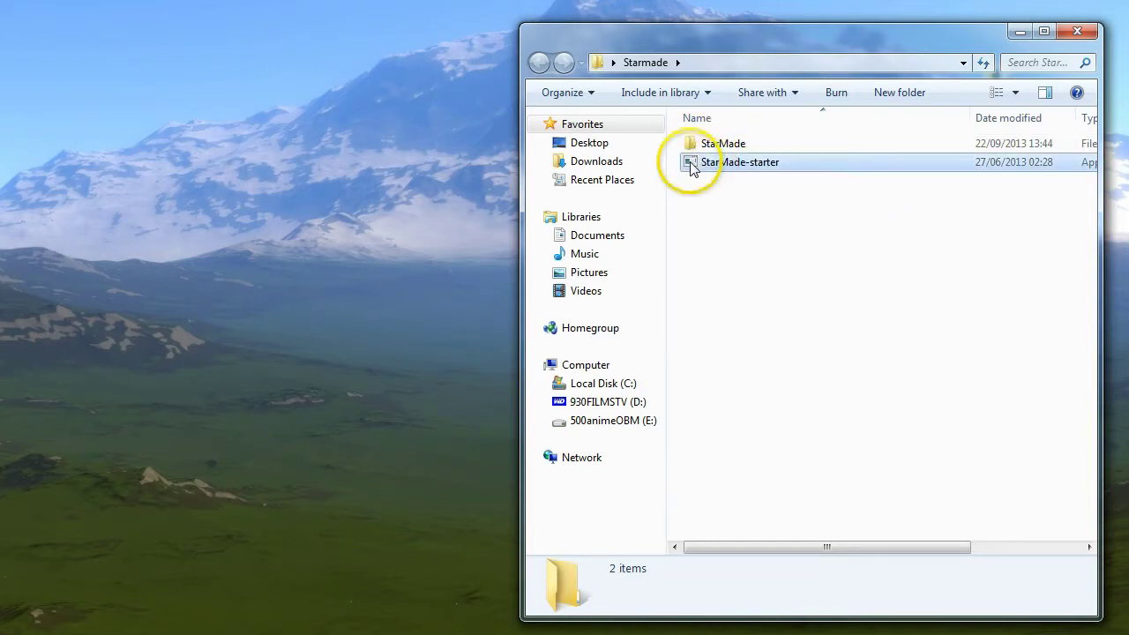
# Step: Confirm StarMade\blueprints holds only Isanth-VI, then launch StarMade-starter from the Starmade folder
pyautogui.click(690, 165)
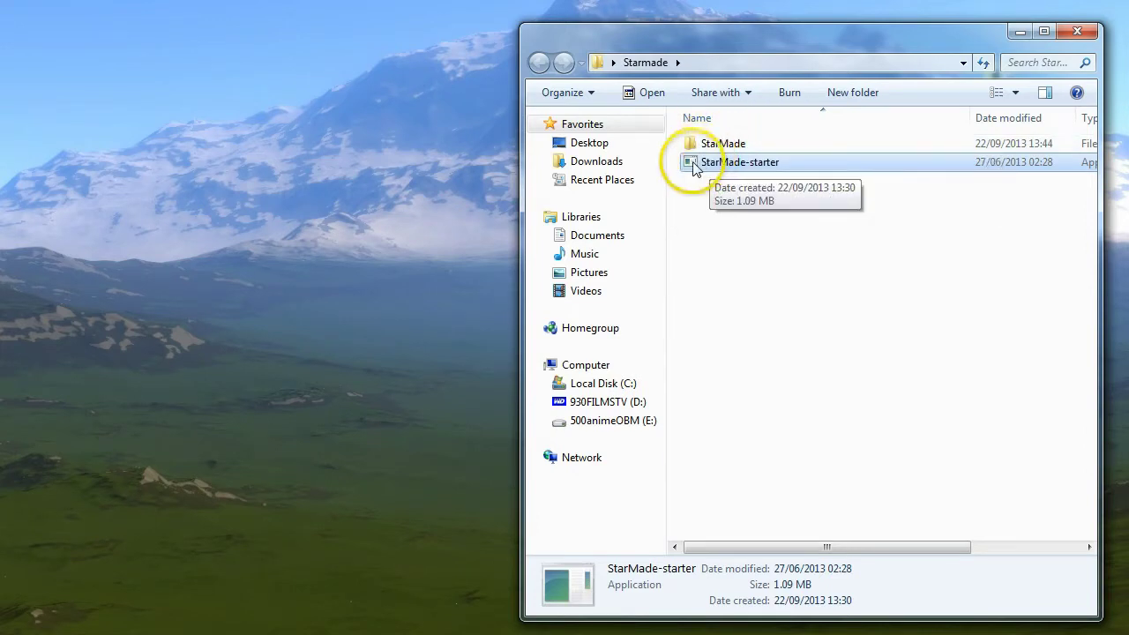
pyautogui.click(705, 203)
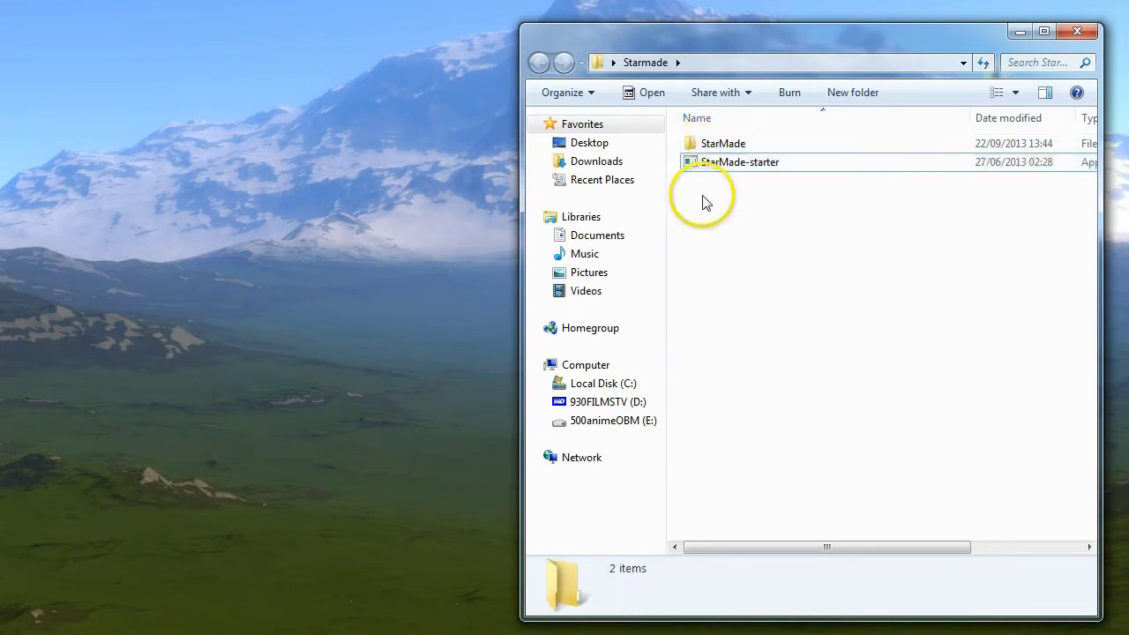
pyautogui.doubleClick(693, 150)
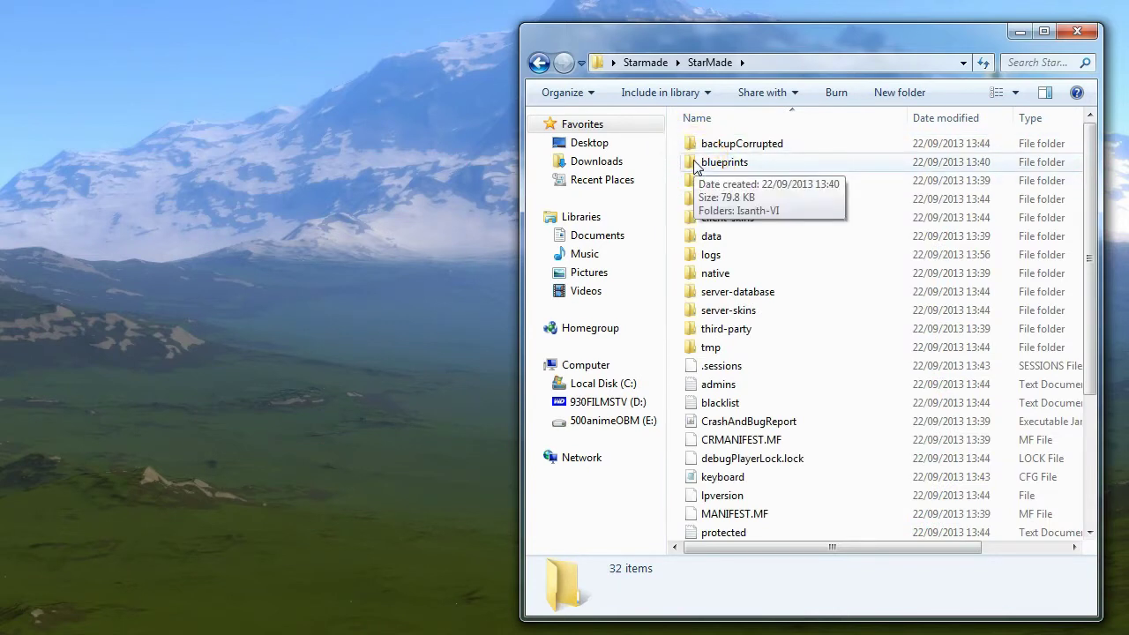
pyautogui.doubleClick(696, 165)
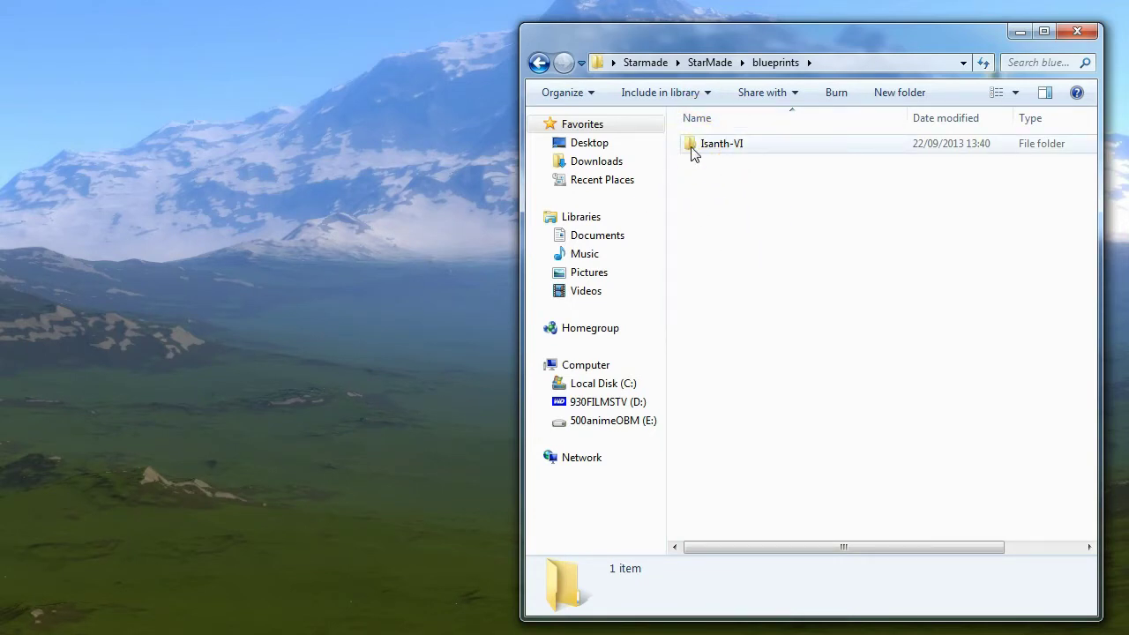
pyautogui.click(539, 64)
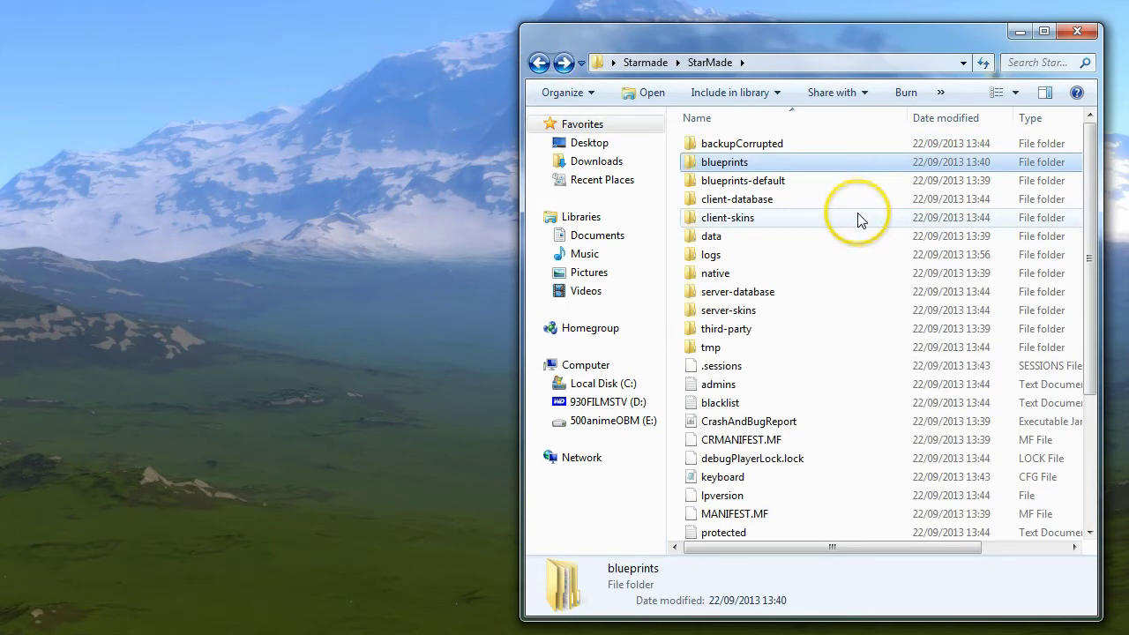
pyautogui.click(539, 62)
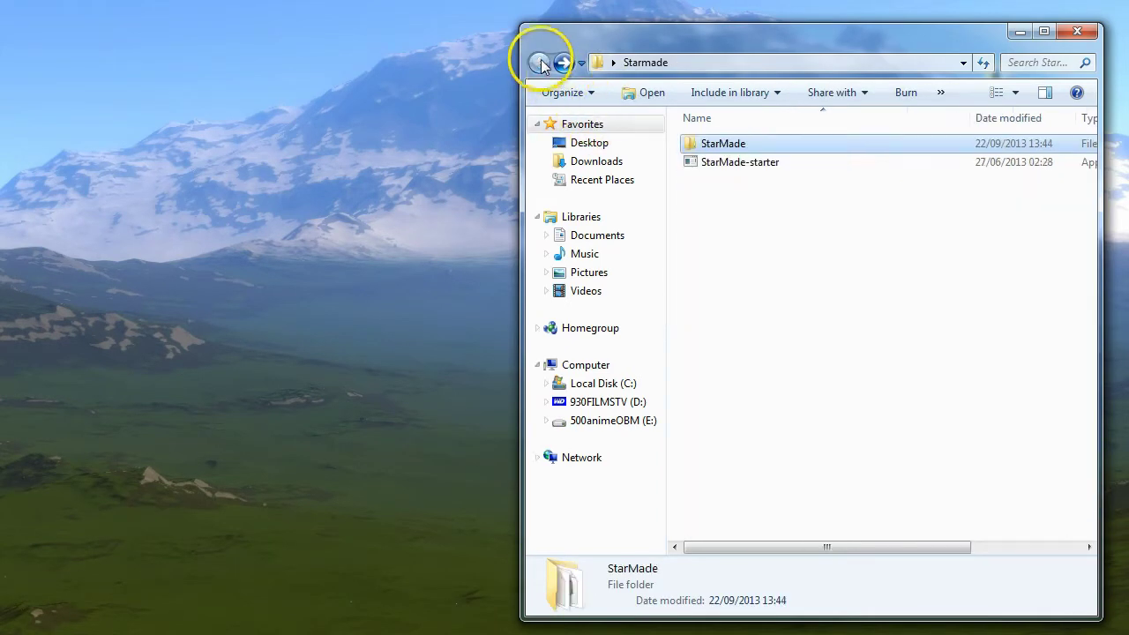
pyautogui.doubleClick(697, 168)
# Step: Allow StarMade-starter to run and start the game from the launcher
pyautogui.click(659, 354)
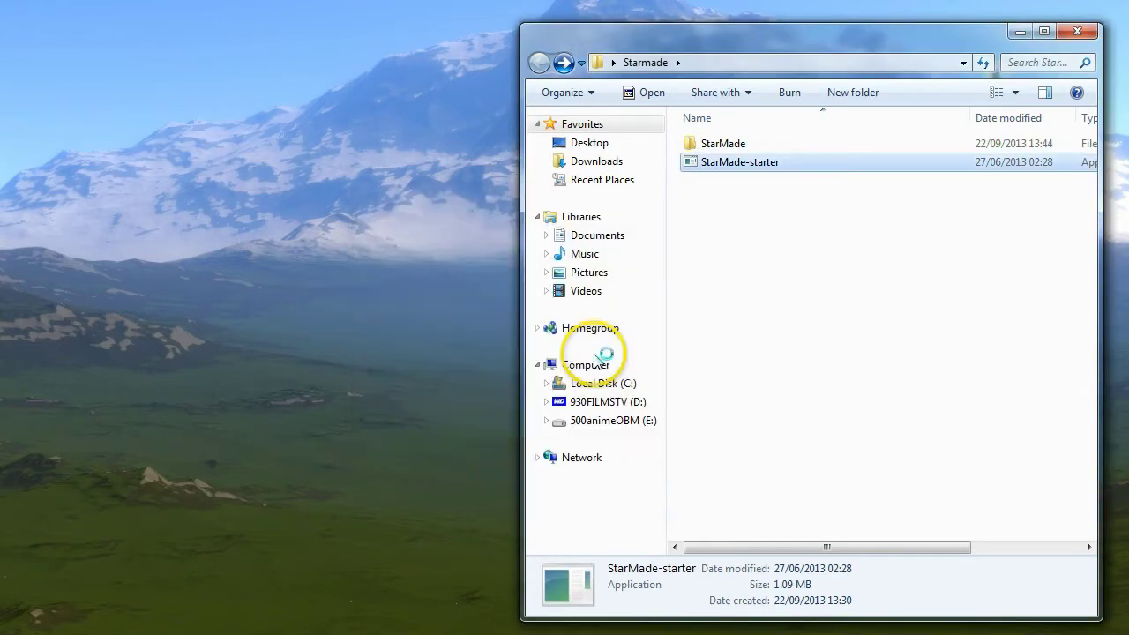
pyautogui.moveTo(133, 2); pyautogui.dragTo(425, 32)
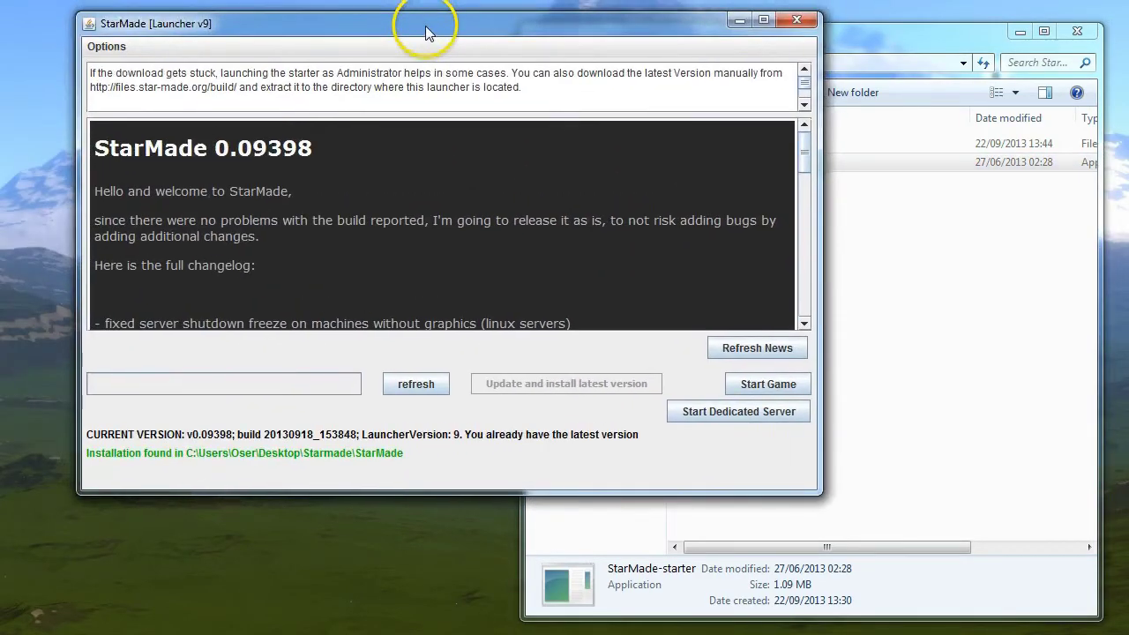
pyautogui.click(775, 385)
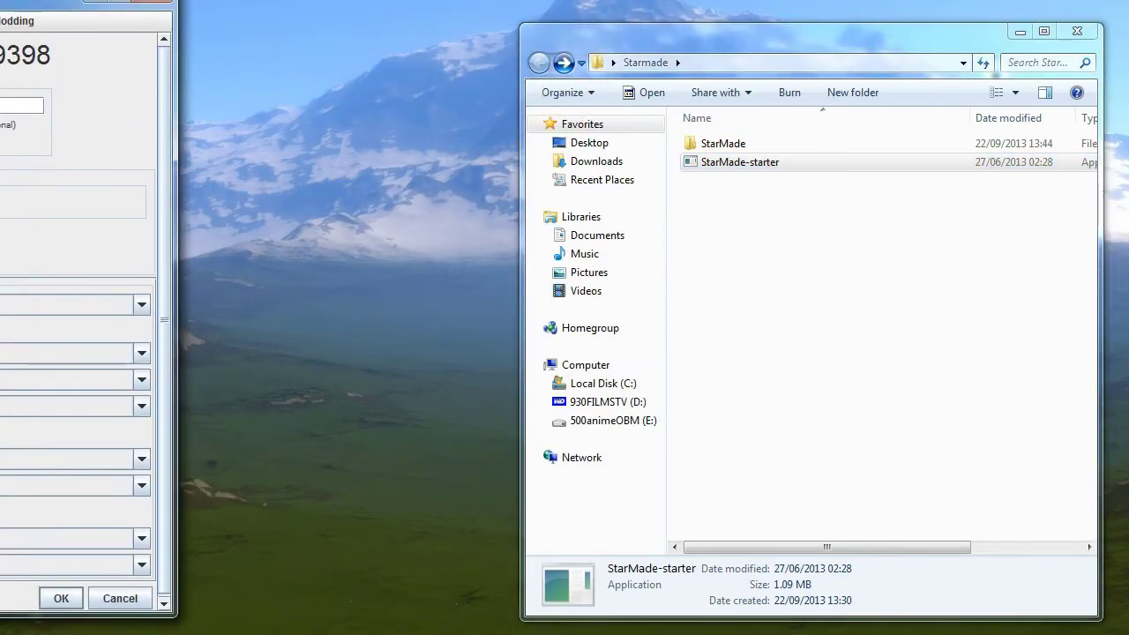
# Step: Open the Ship Catalog Manager from the connection setup's Tools menu
pyautogui.moveTo(106, 4)
pyautogui.mouseDown()
pyautogui.moveTo(277, 21)
pyautogui.moveTo(268, 37)
pyautogui.mouseUp()
pyautogui.click(182, 51)
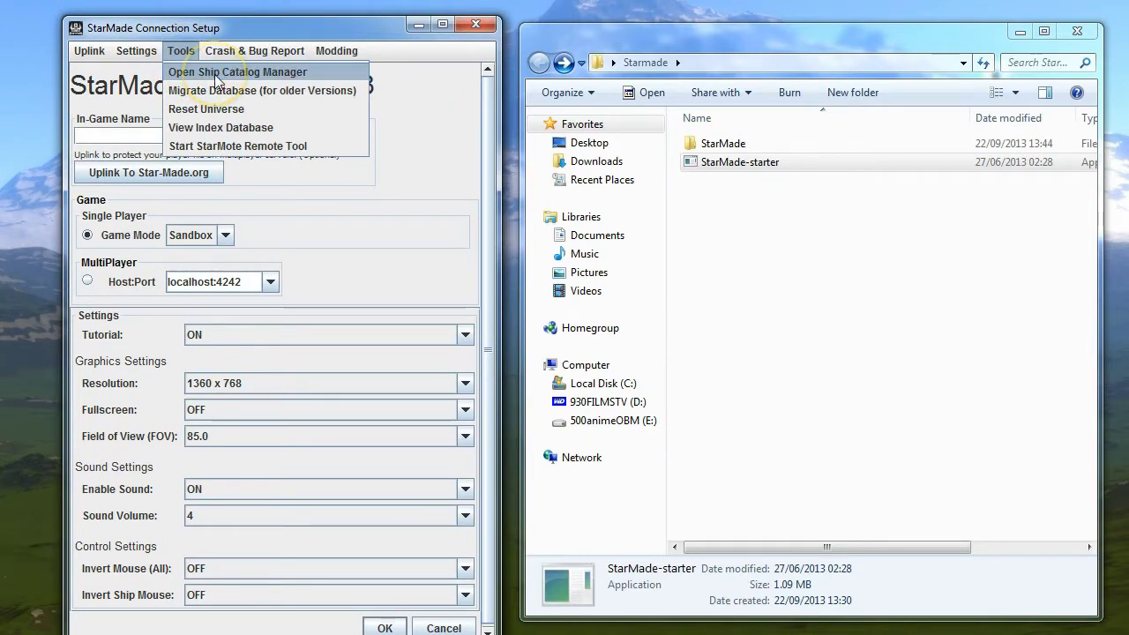
pyautogui.click(216, 74)
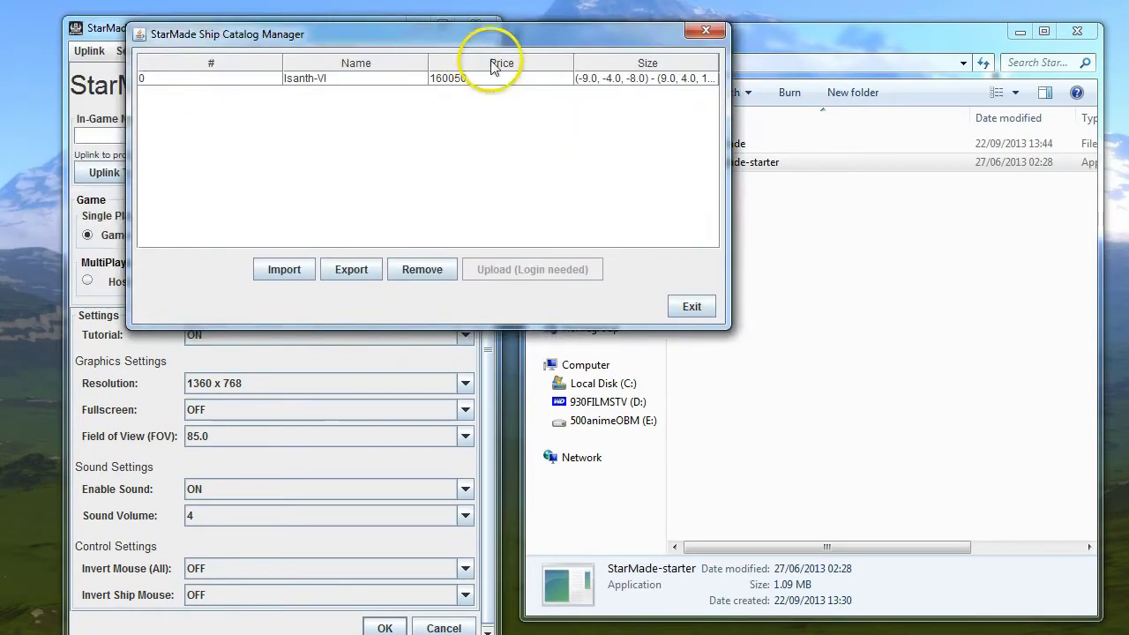
# Step: Center the catalog manager and open the game's StarMade\blueprints folder alongside it
pyautogui.moveTo(492, 56)
pyautogui.mouseDown()
pyautogui.moveTo(604, 232)
pyautogui.moveTo(611, 212)
pyautogui.mouseUp()
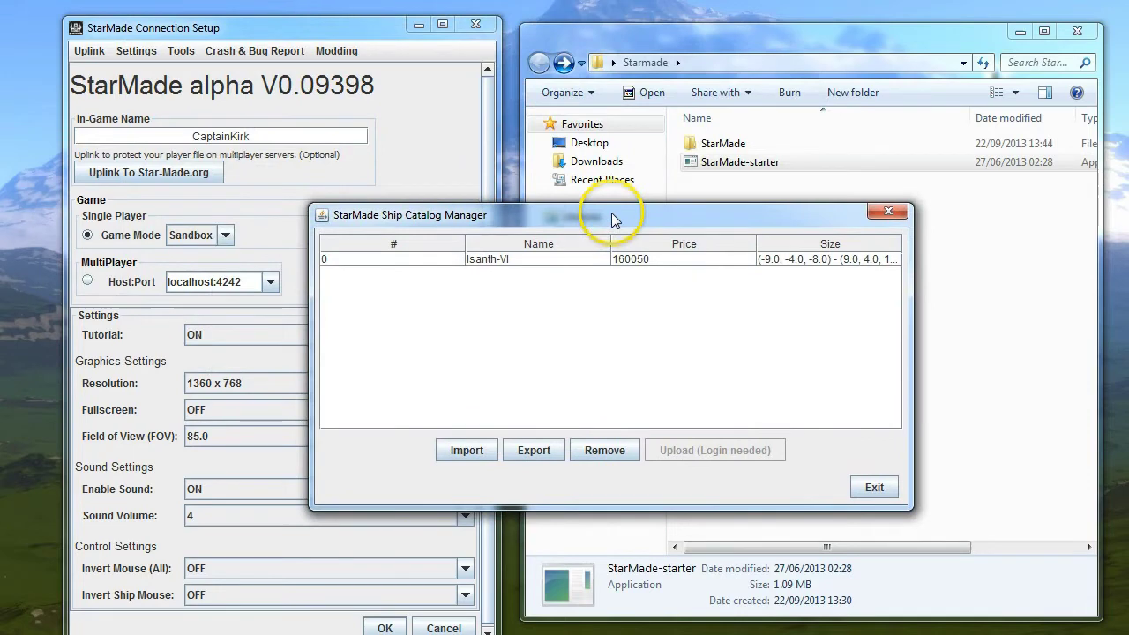
pyautogui.doubleClick(718, 144)
pyautogui.doubleClick(723, 162)
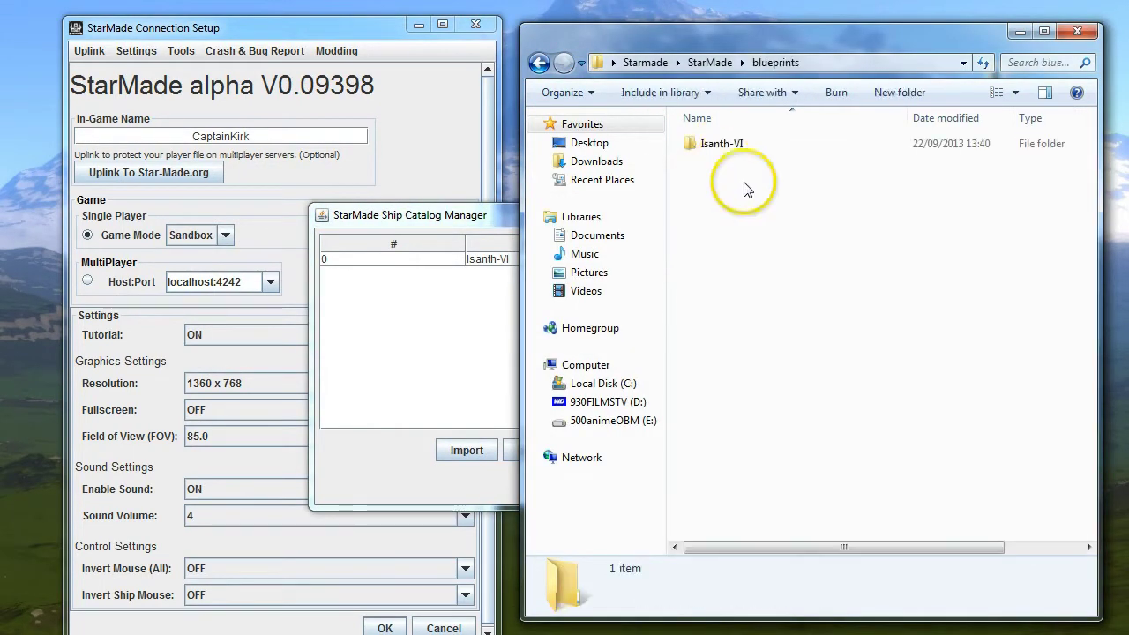
pyautogui.click(468, 217)
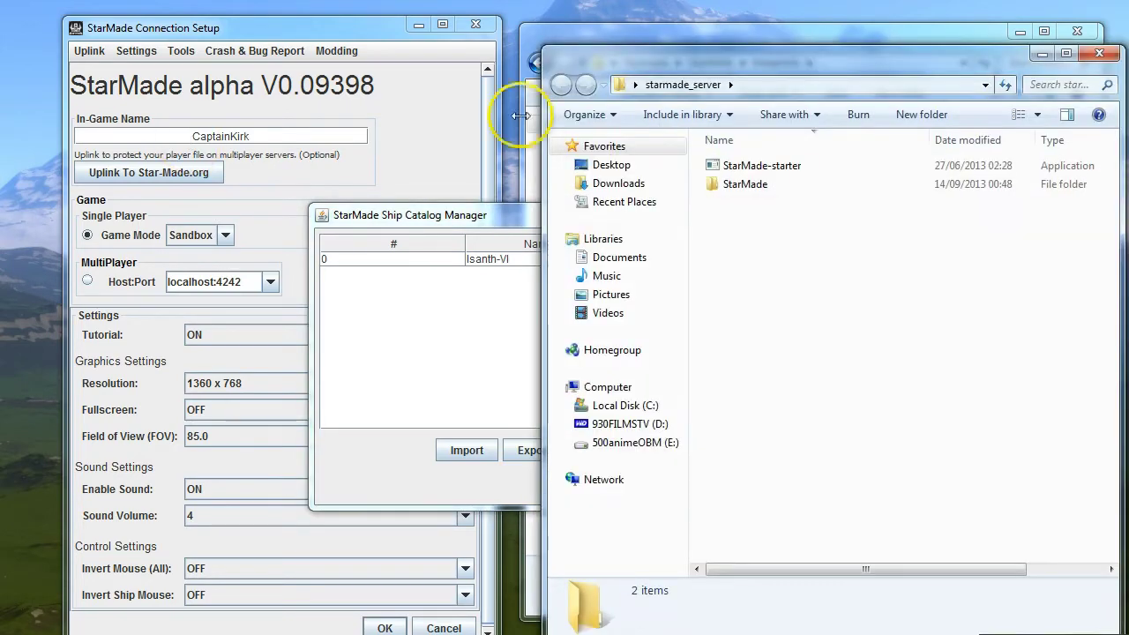
# Step: Copy GreenMachineV2.sment from the server's blueprints\exported folder and close that window
pyautogui.doubleClick(741, 184)
pyautogui.doubleClick(848, 184)
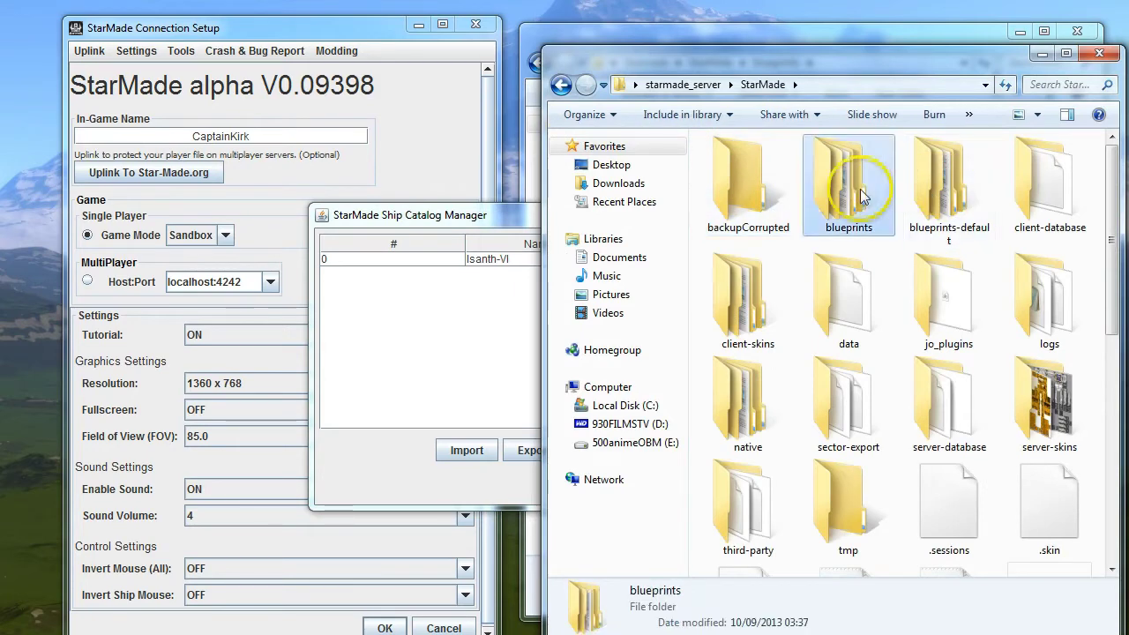
pyautogui.doubleClick(760, 447)
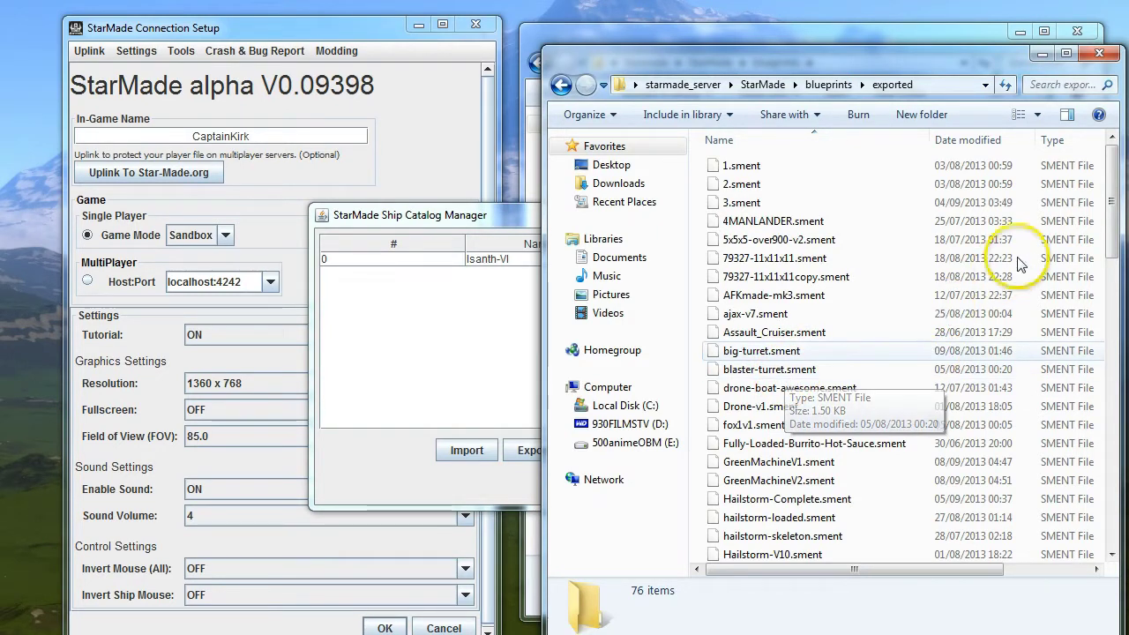
pyautogui.moveTo(1109, 220); pyautogui.dragTo(1110, 260)
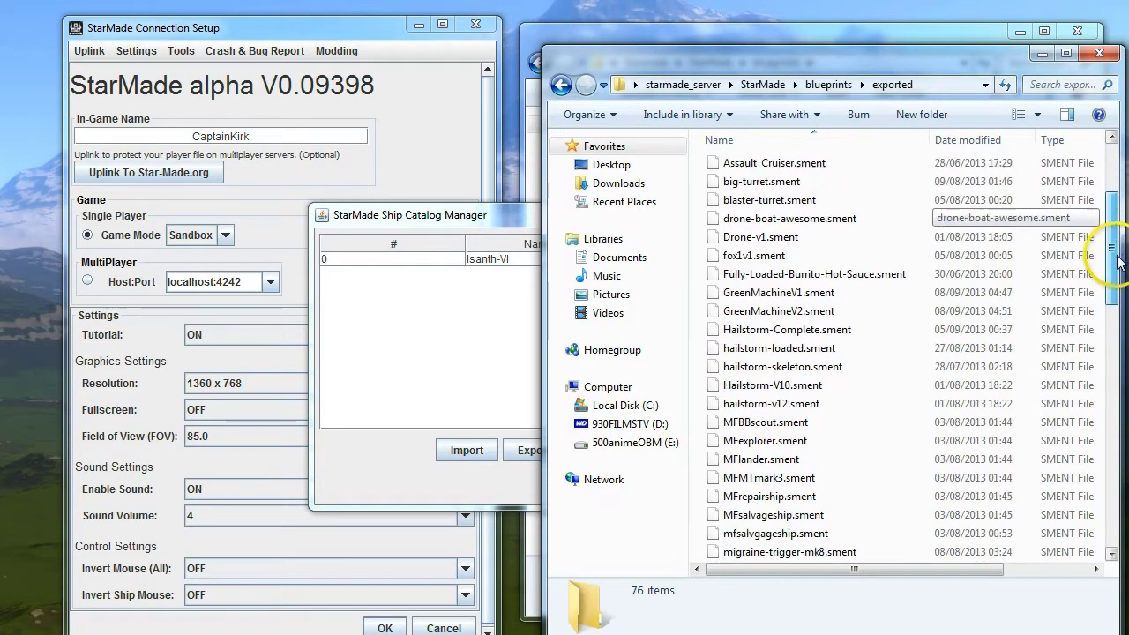
pyautogui.click(728, 319)
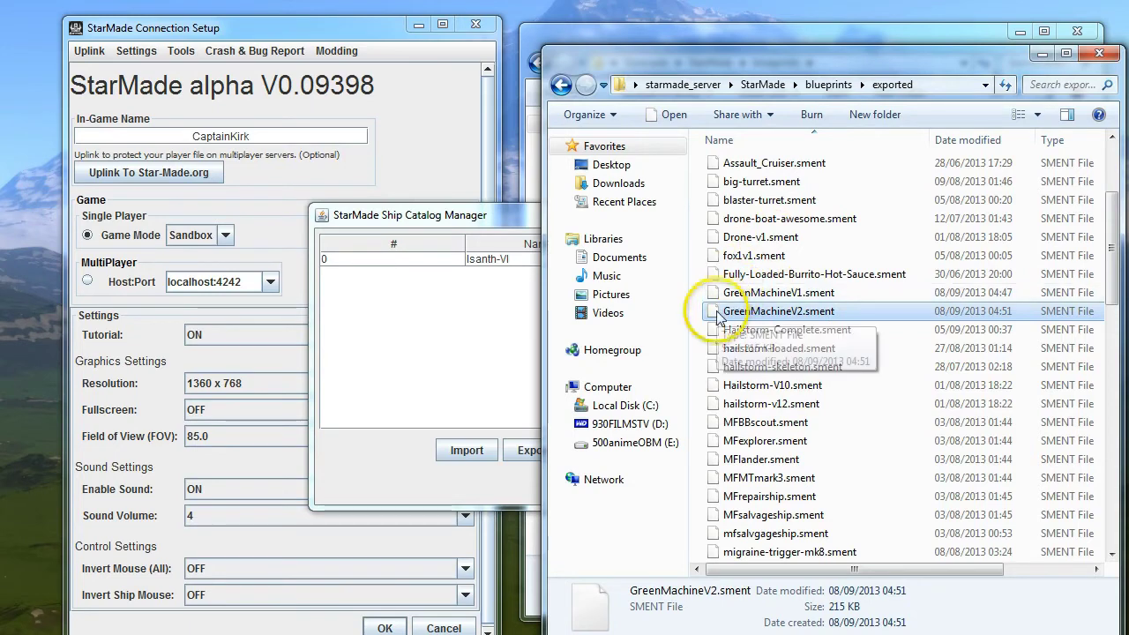
pyautogui.click(1099, 58)
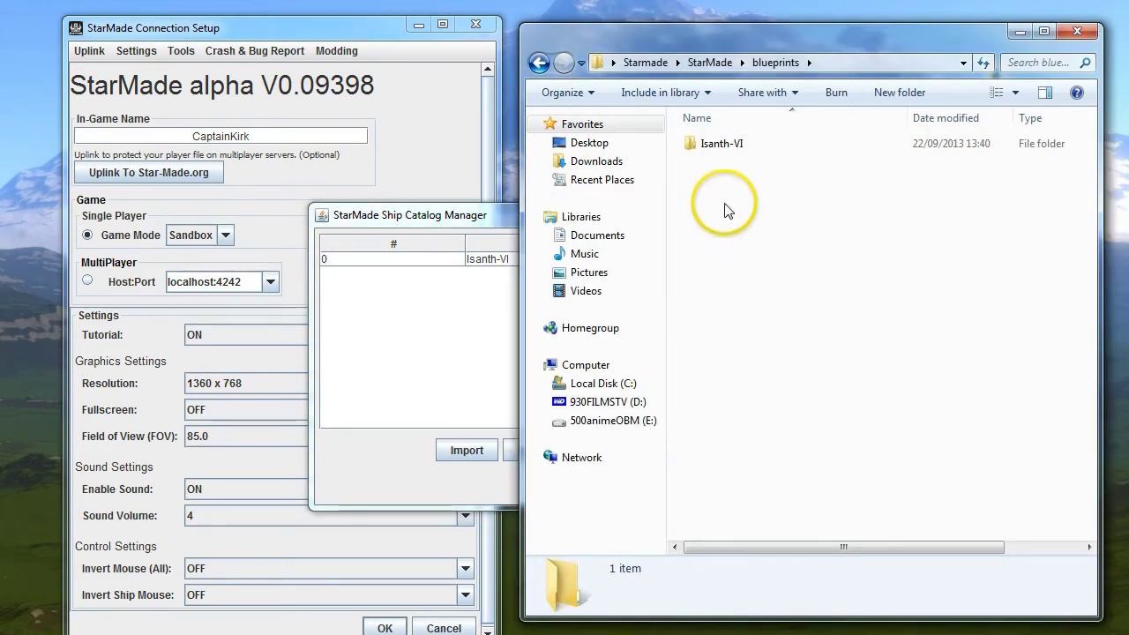
# Step: Create an 'exported' folder in the game's blueprints and paste GreenMachineV2.sment into it
pyautogui.click(901, 94)
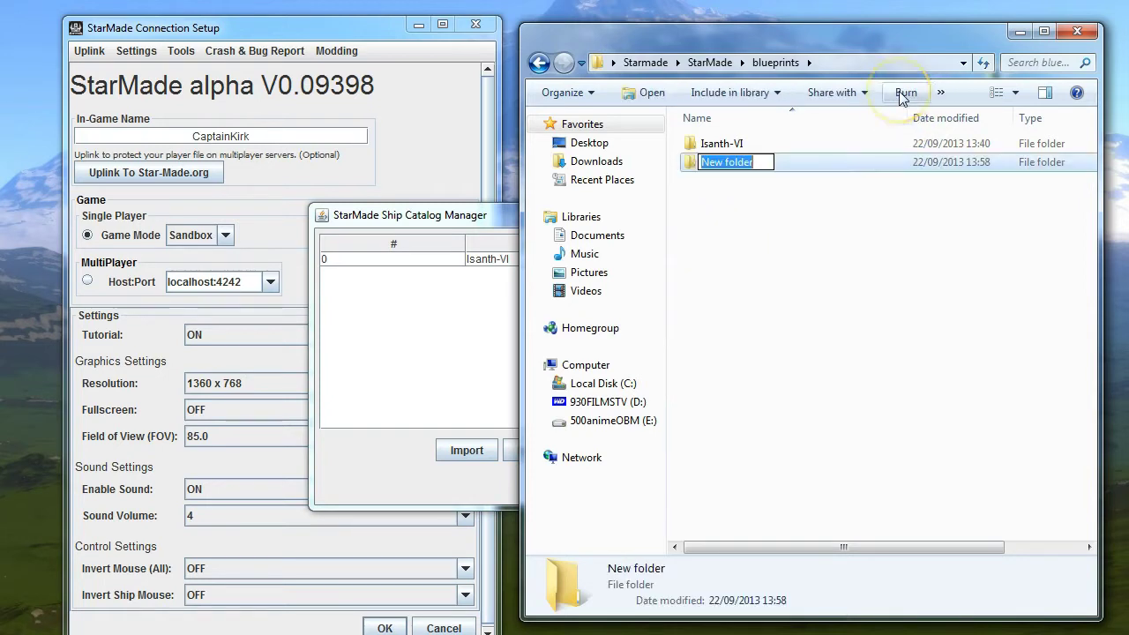
pyautogui.write('exported')
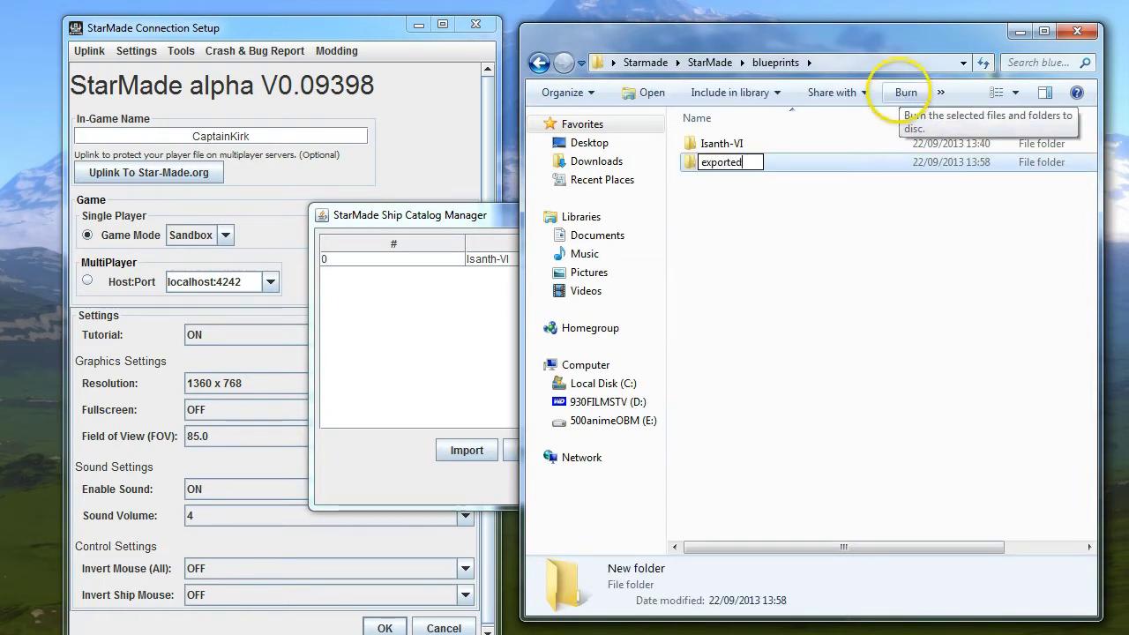
pyautogui.press('Return')
pyautogui.press('Return')
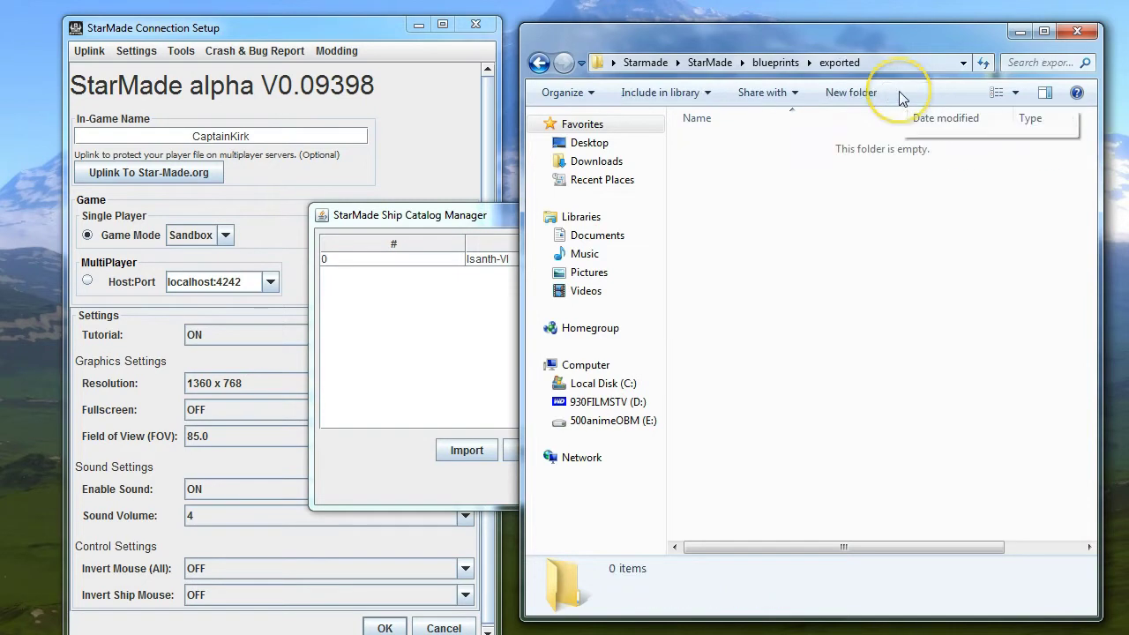
pyautogui.hotkey('ctrl', 'v')
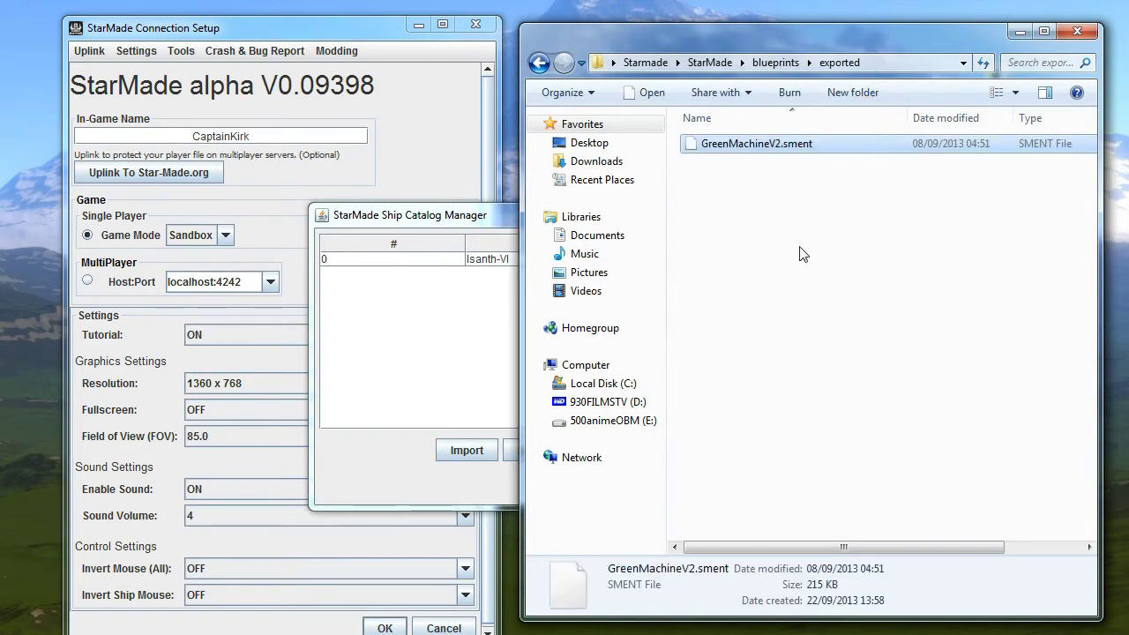
# Step: Close and reopen the Ship Catalog Manager from the Tools menu
pyautogui.click(465, 328)
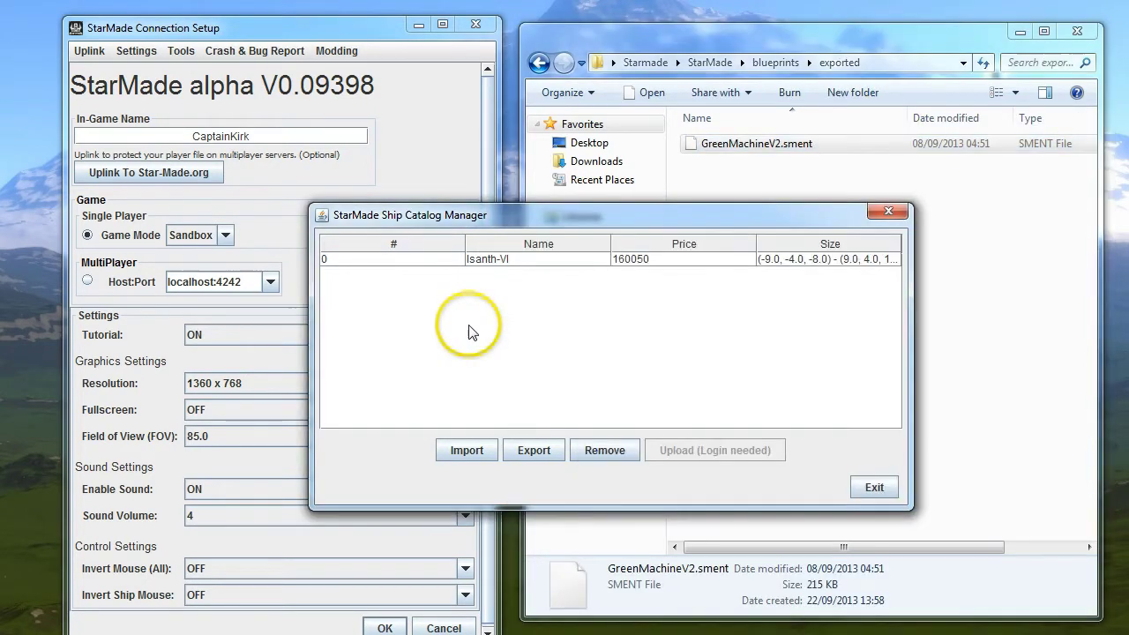
pyautogui.click(874, 487)
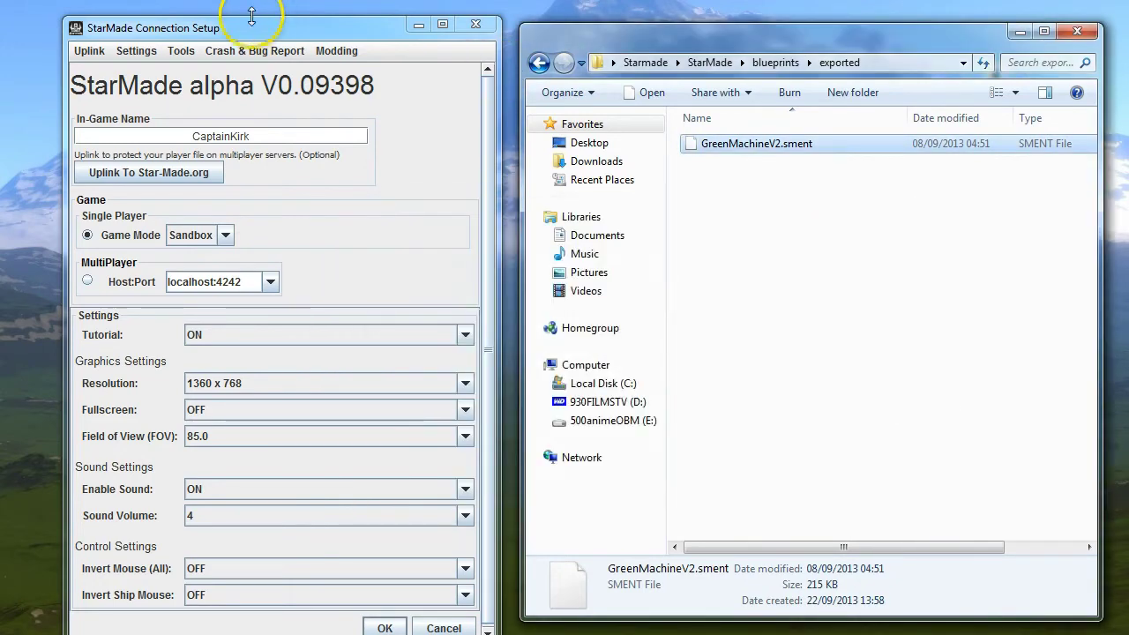
pyautogui.click(181, 51)
pyautogui.click(192, 75)
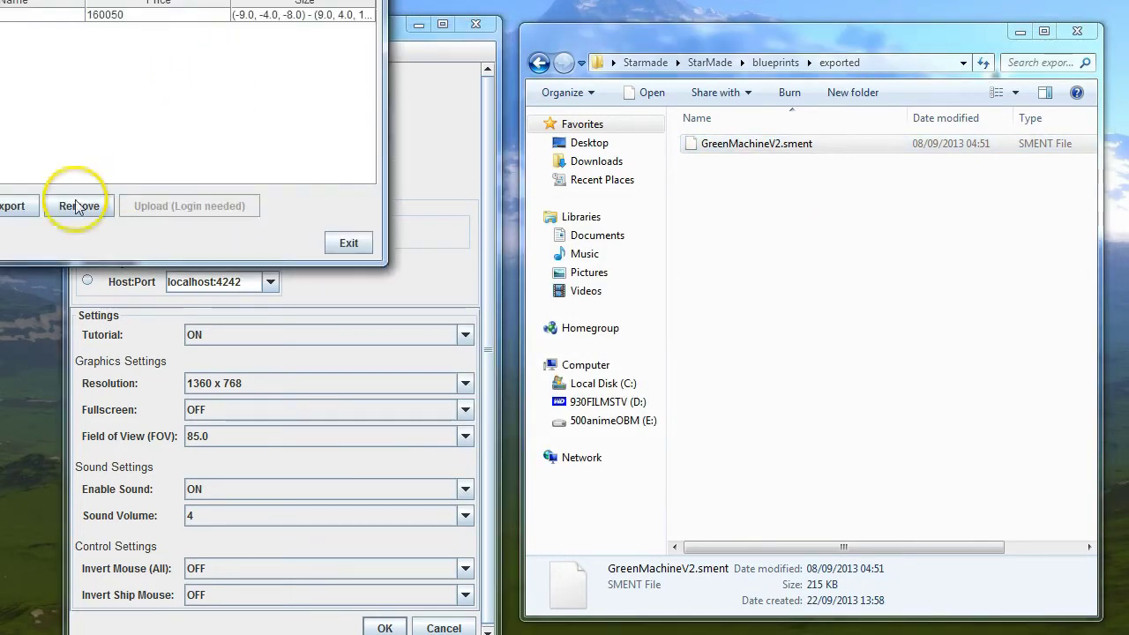
# Step: Import GreenMachineV2.sment from blueprints\exported into the ship catalog
pyautogui.click(454, 391)
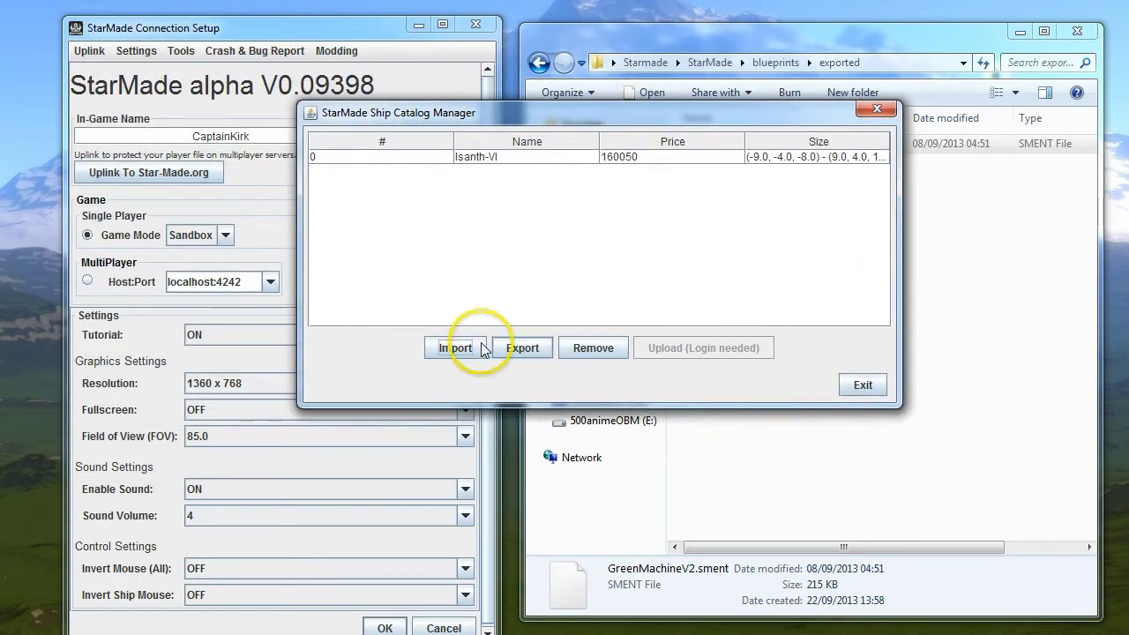
pyautogui.click(457, 347)
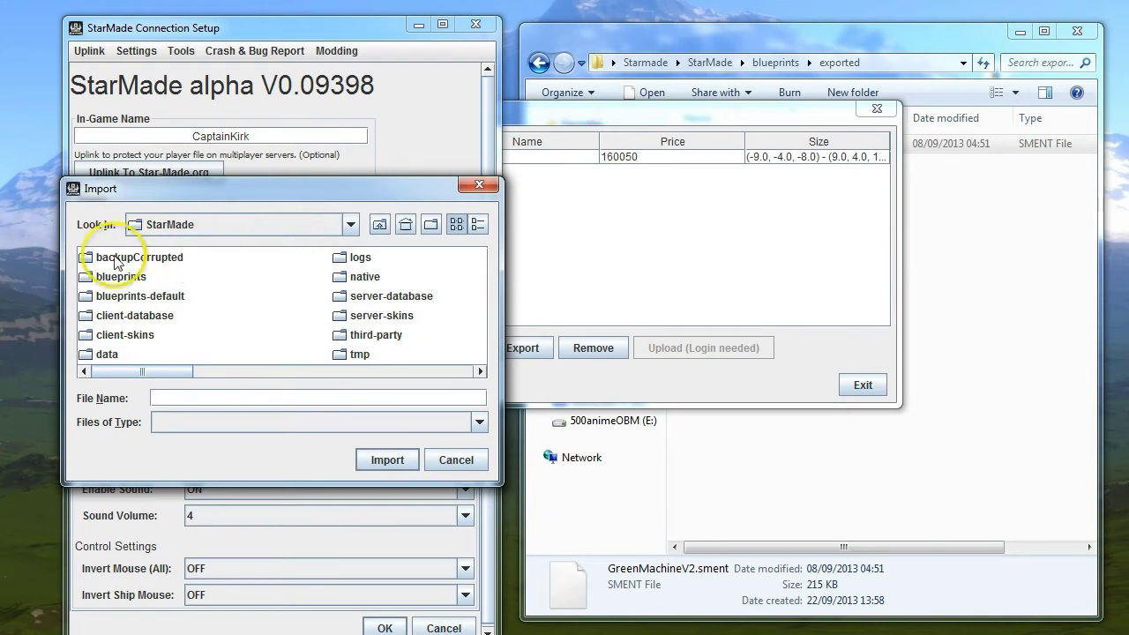
pyautogui.doubleClick(89, 279)
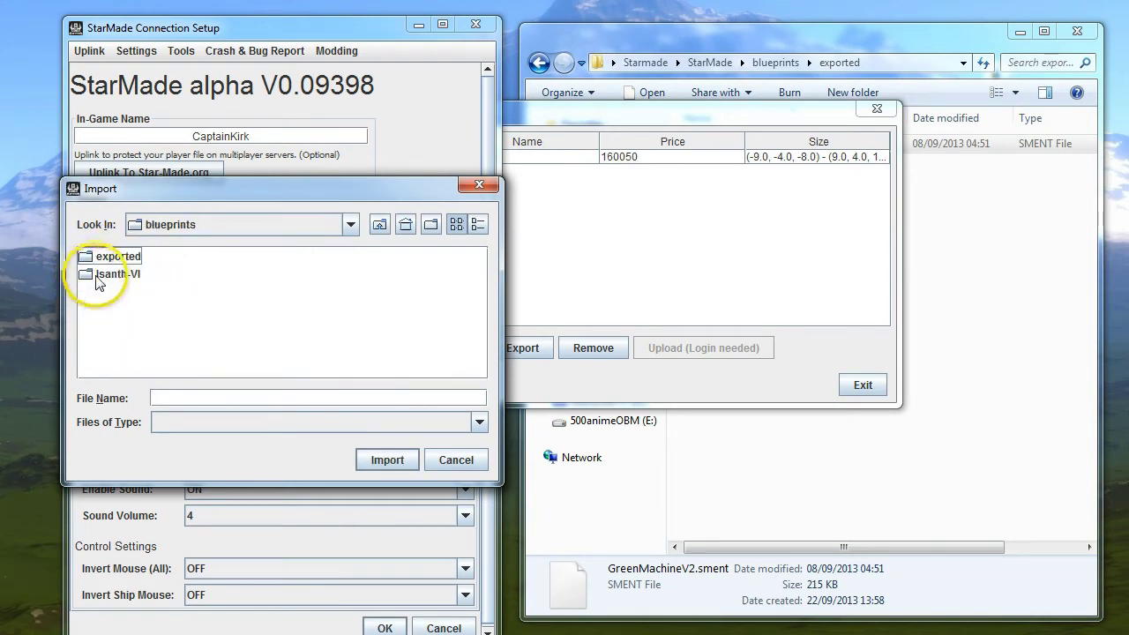
pyautogui.doubleClick(89, 261)
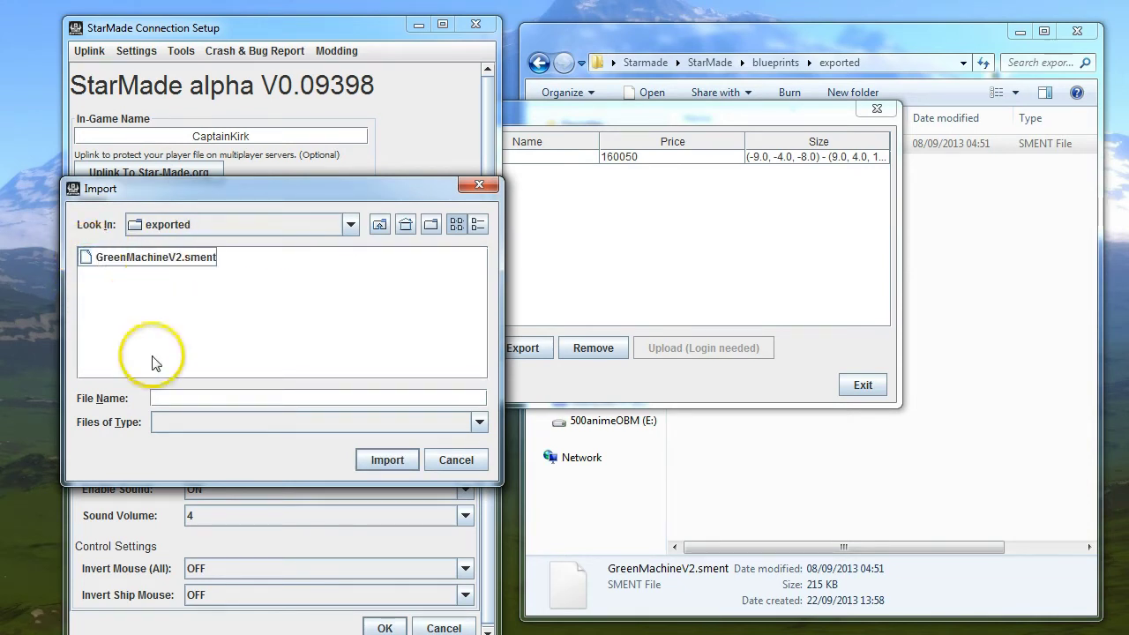
pyautogui.click(91, 262)
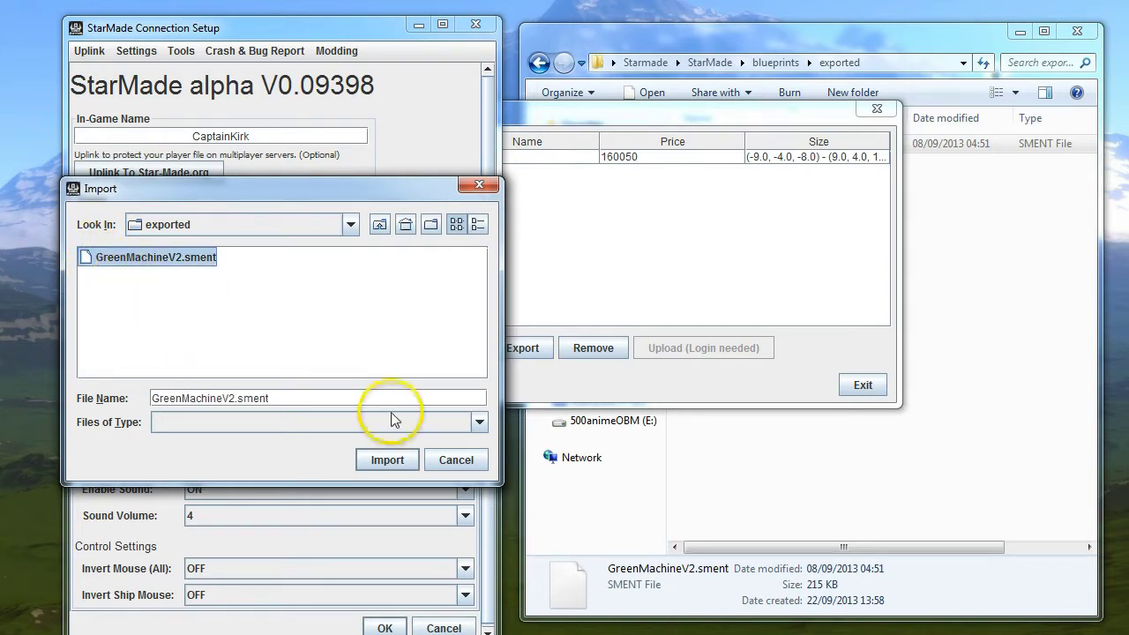
pyautogui.click(406, 460)
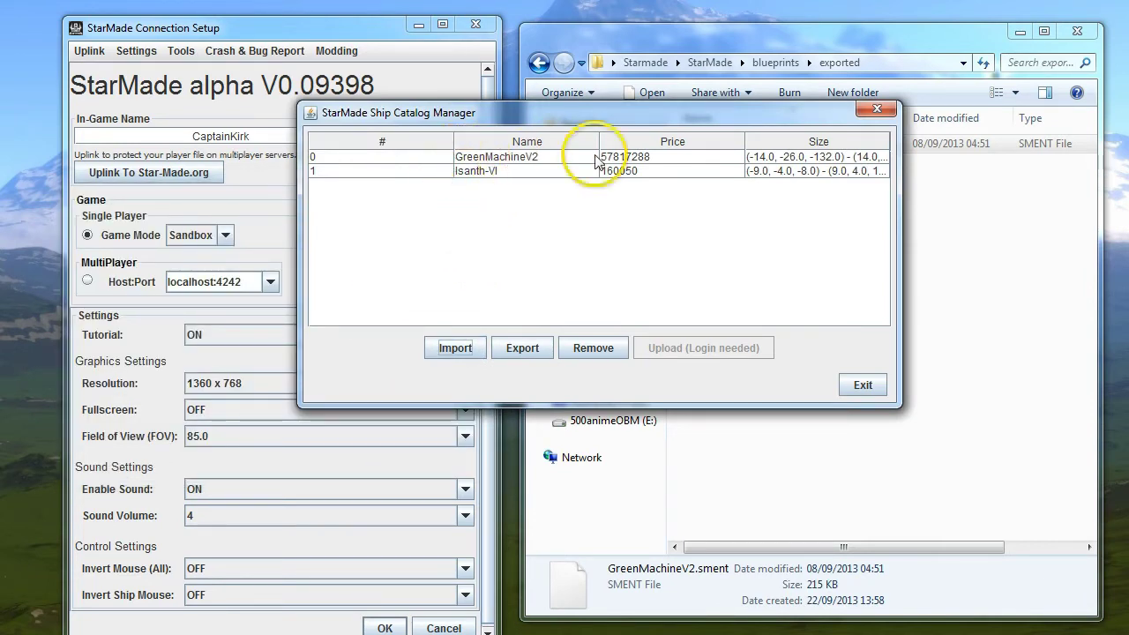
# Step: Widen the catalog window and Price column so GreenMachineV2's 57817288 price shows fully
pyautogui.click(519, 159)
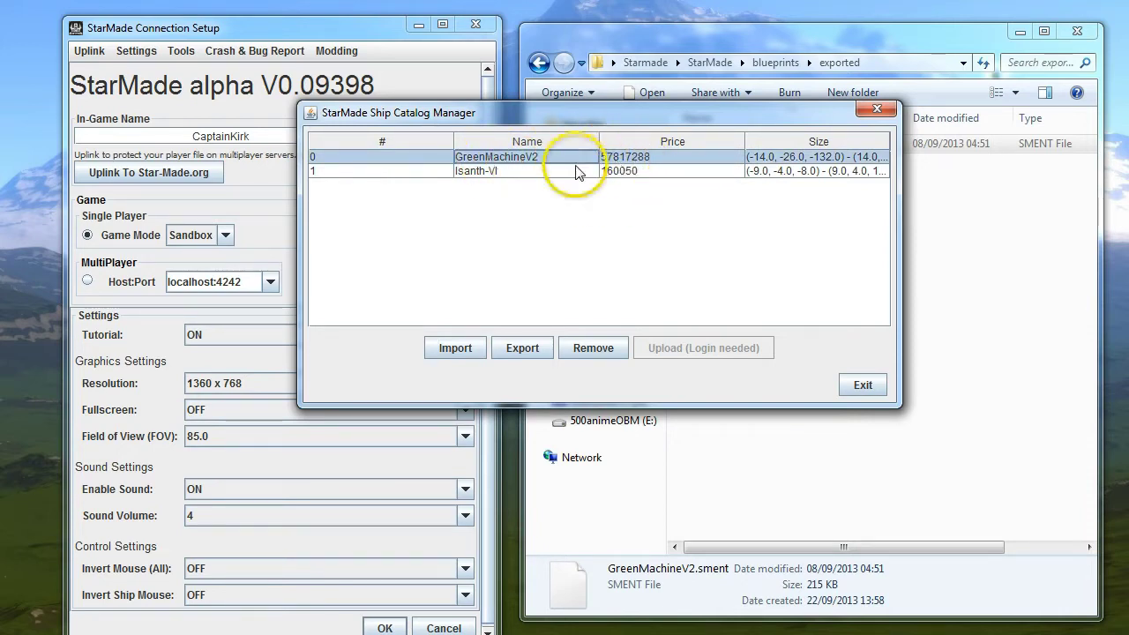
pyautogui.click(925, 203)
pyautogui.click(443, 219)
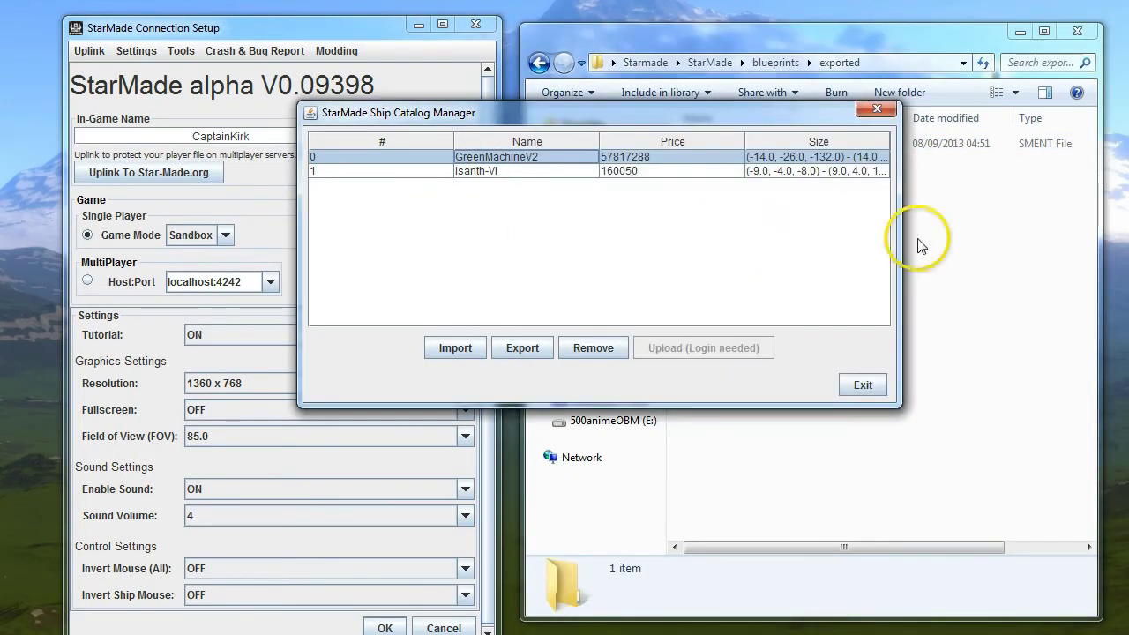
pyautogui.moveTo(900, 244); pyautogui.dragTo(1018, 244)
pyautogui.moveTo(834, 143); pyautogui.dragTo(661, 166)
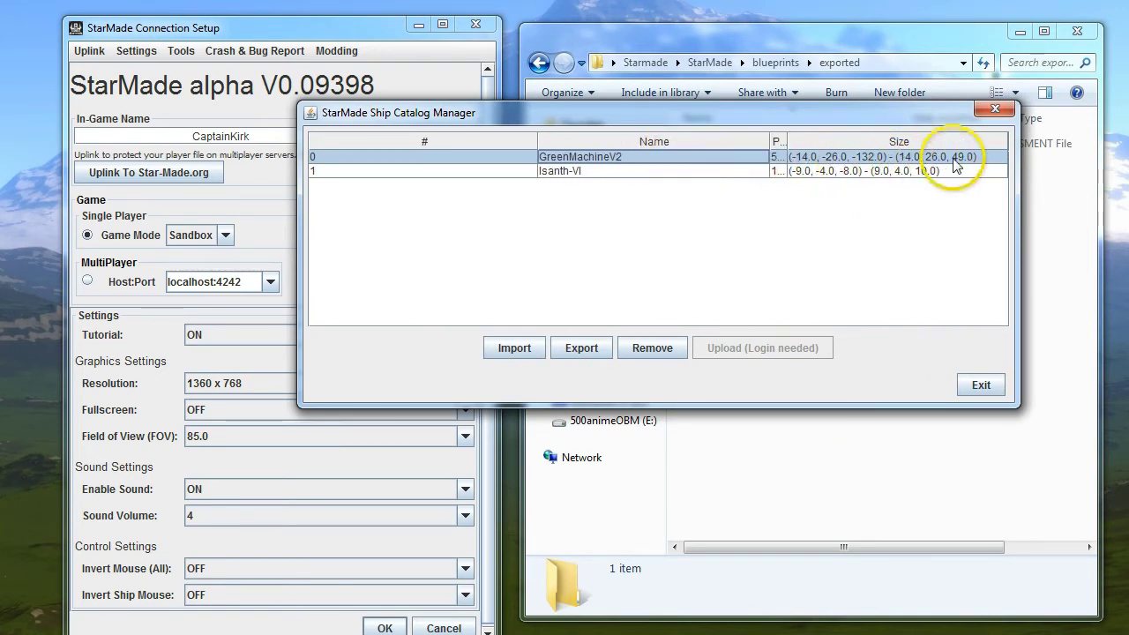
pyautogui.moveTo(784, 141)
pyautogui.mouseDown()
pyautogui.moveTo(882, 143)
pyautogui.moveTo(842, 143)
pyautogui.mouseUp()
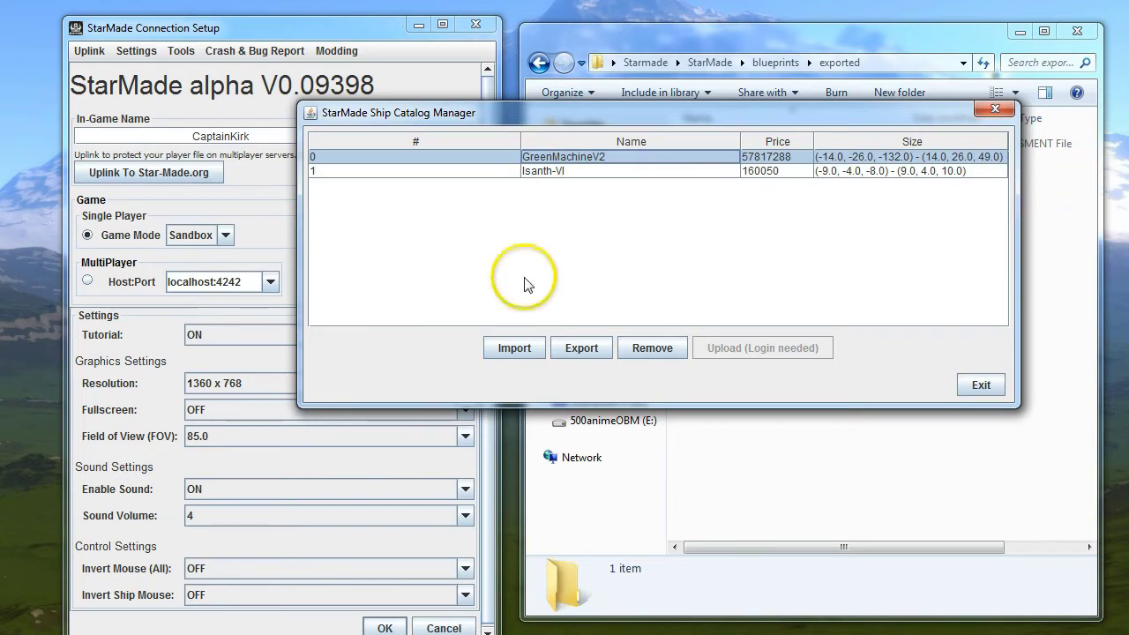
# Step: Export Isanth-VI to blueprints\exported, acknowledge the confirmation, and exit the catalog manager
pyautogui.click(540, 173)
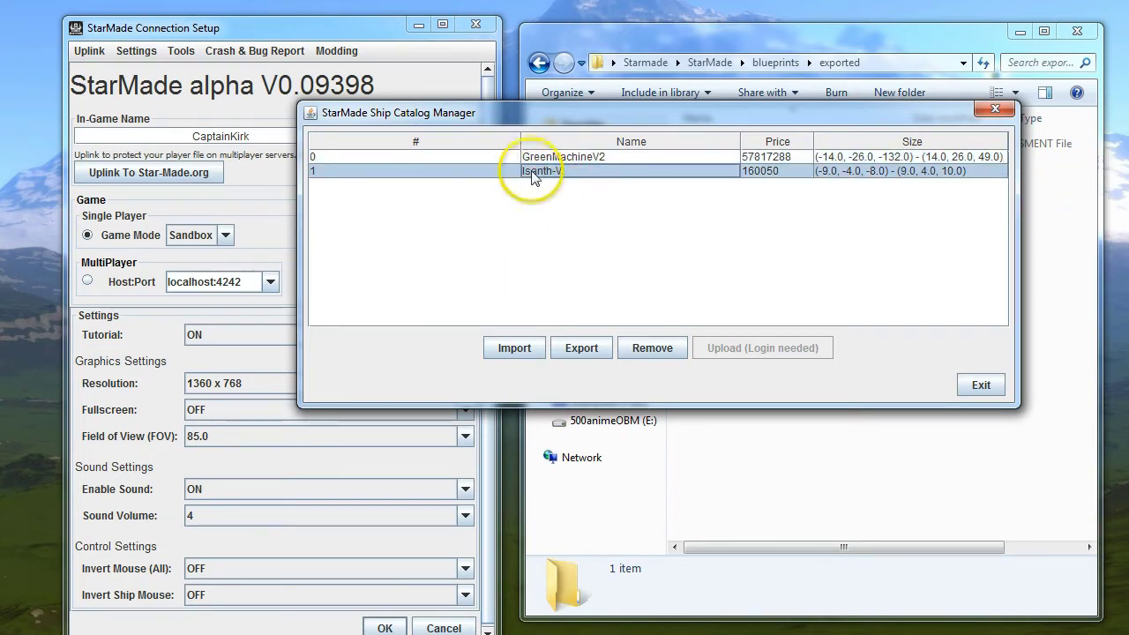
pyautogui.click(581, 347)
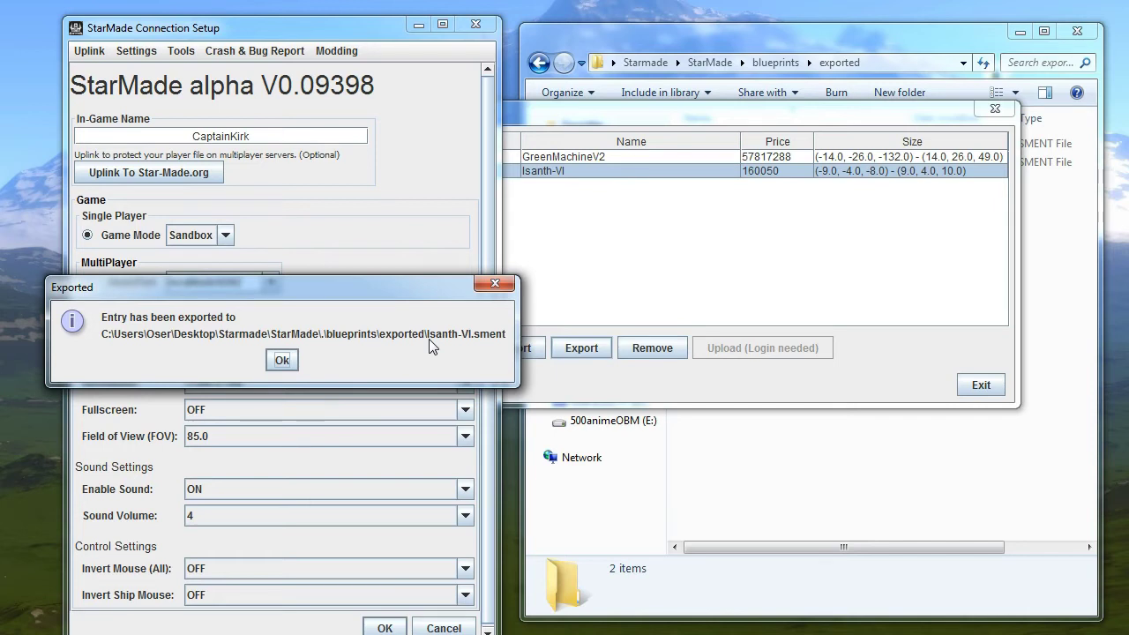
pyautogui.click(278, 362)
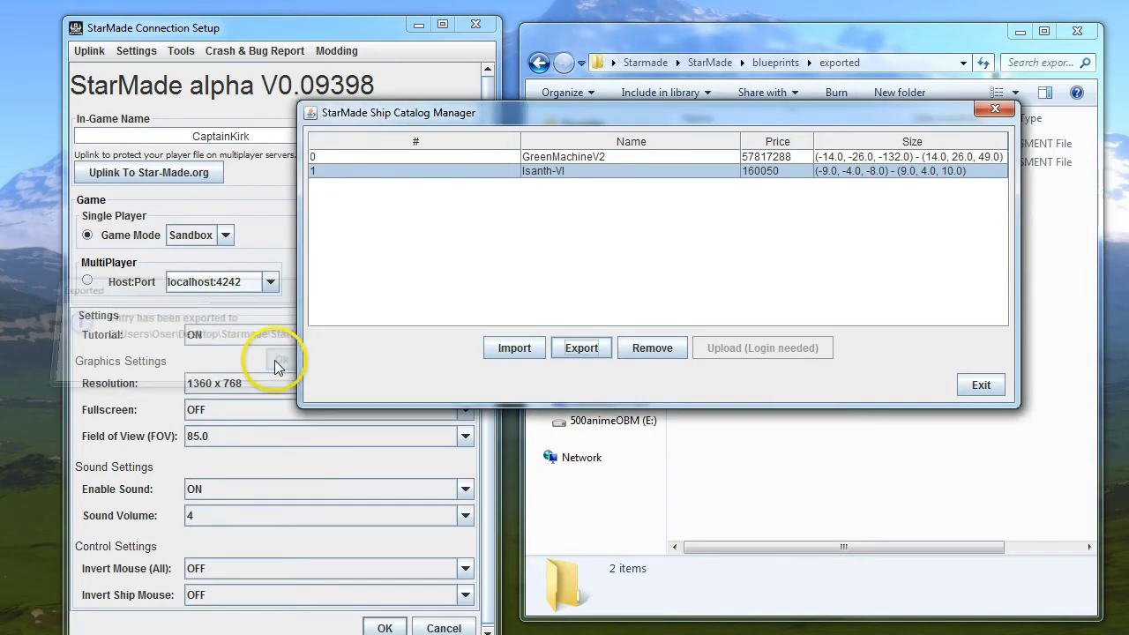
pyautogui.click(977, 388)
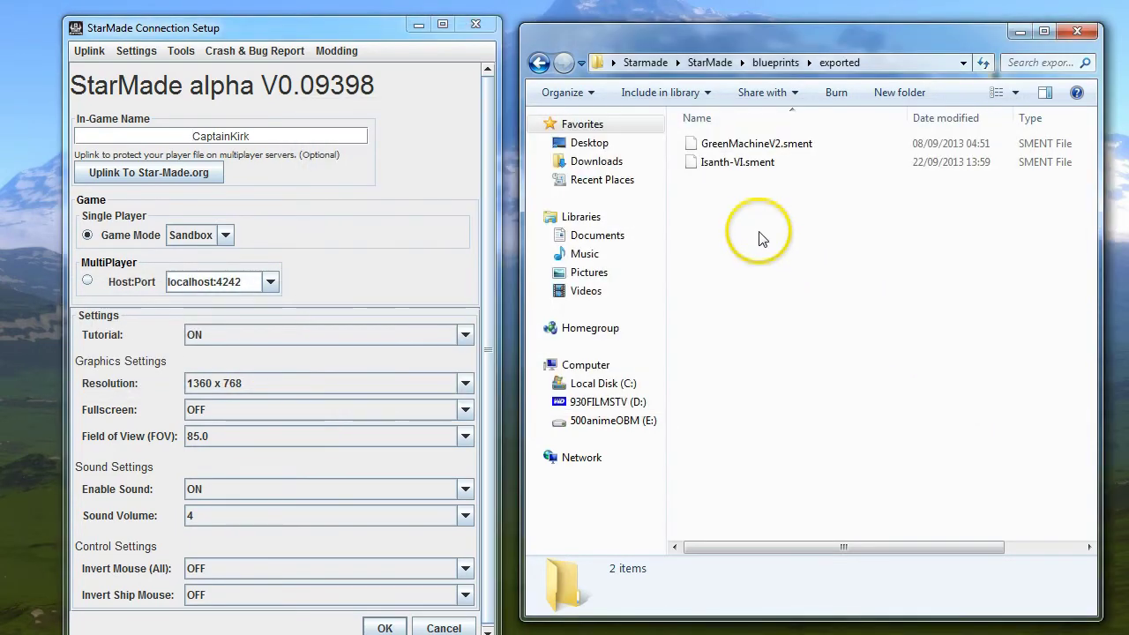
# Step: Check the exported Isanth-VI.sment, then accept the connection setup to launch StarMade in Sandbox mode
pyautogui.click(722, 164)
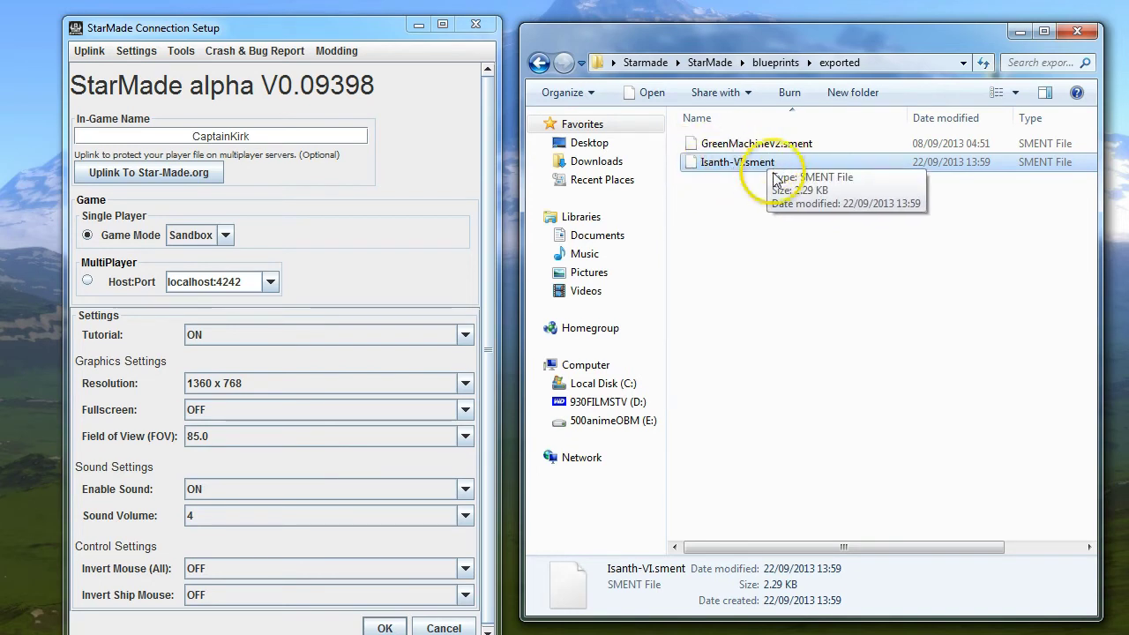
pyautogui.click(700, 182)
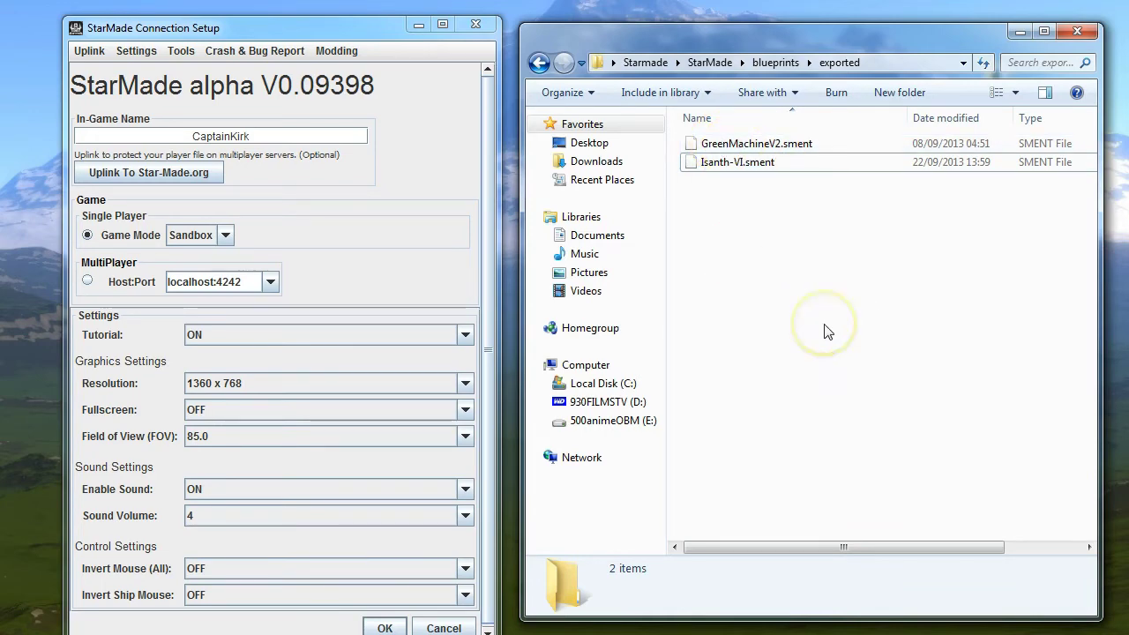
pyautogui.click(386, 250)
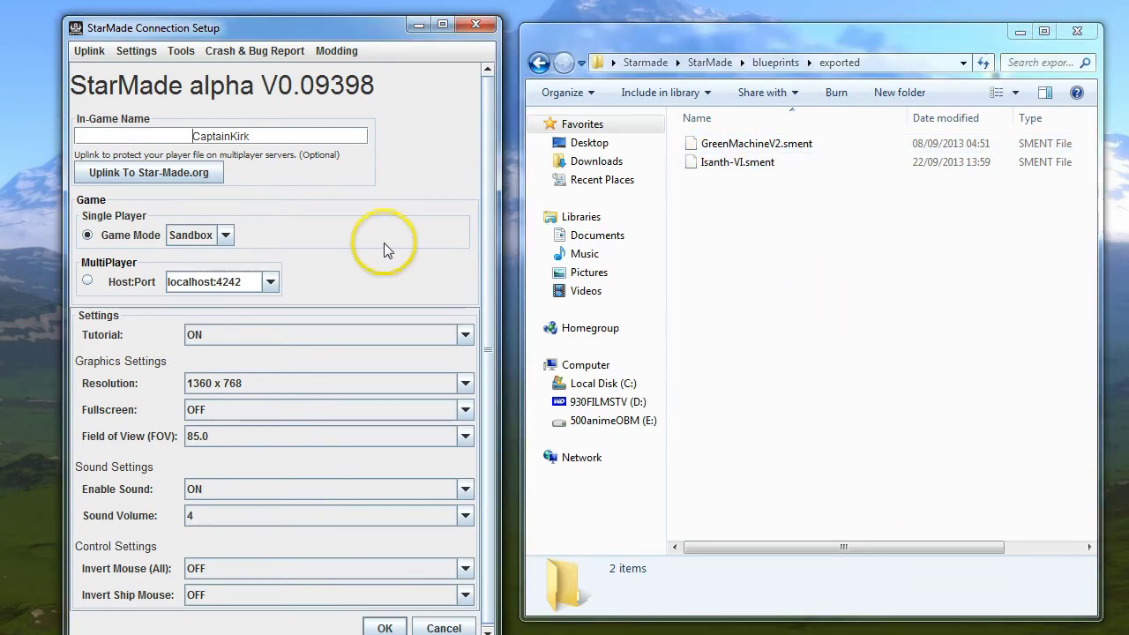
pyautogui.click(382, 627)
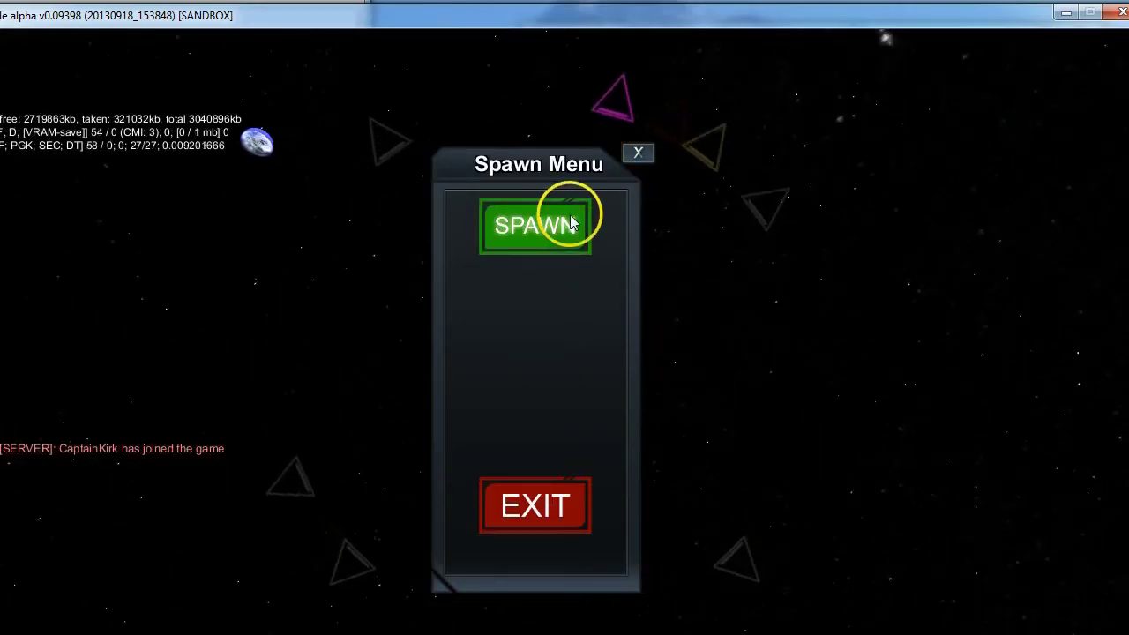
# Step: Spawn in, end the tutorial, and bring up the catalog's Available ships list
pyautogui.click(544, 229)
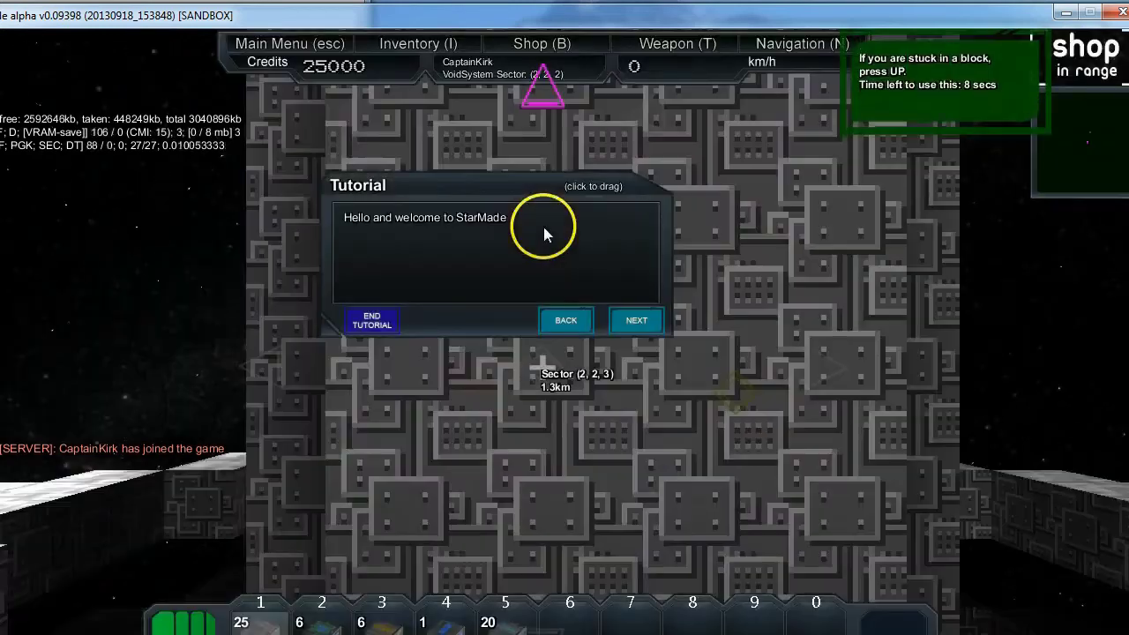
pyautogui.click(374, 323)
pyautogui.press('i')
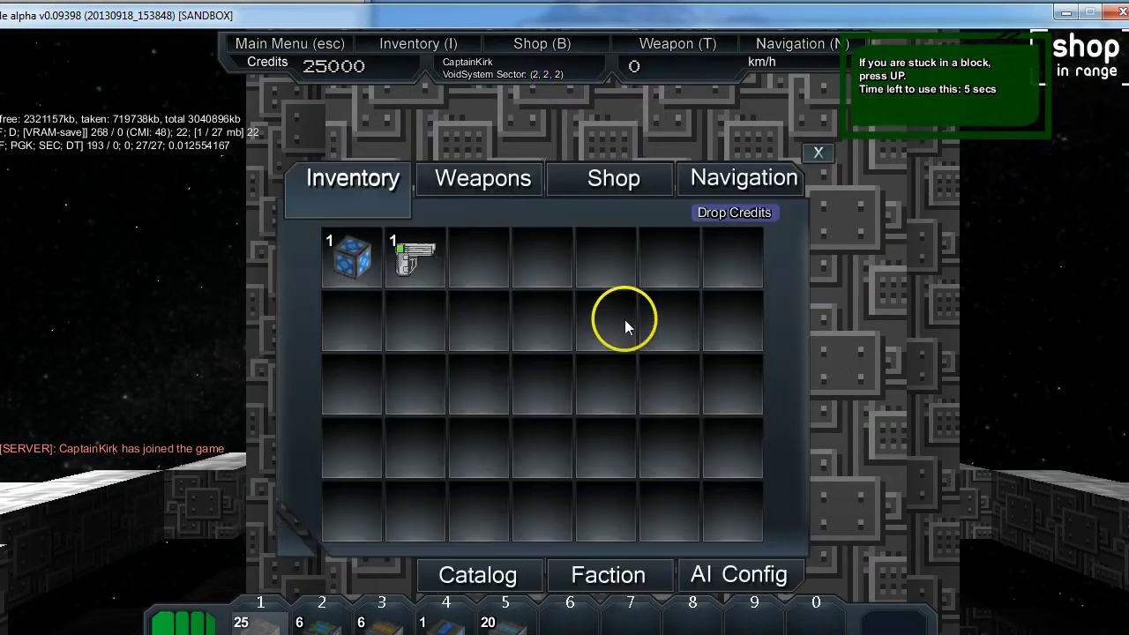
pyautogui.click(501, 563)
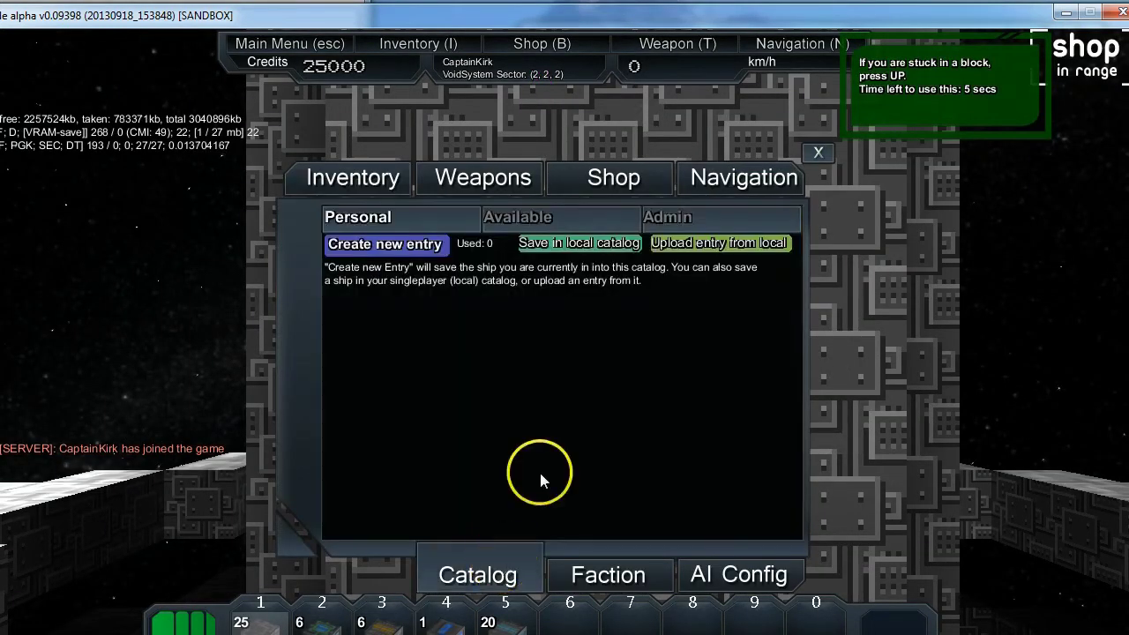
pyautogui.click(555, 217)
# Step: Expand the GreenMachineV2 and Isanth-VI catalog entries to confirm both ships are listed
pyautogui.click(326, 273)
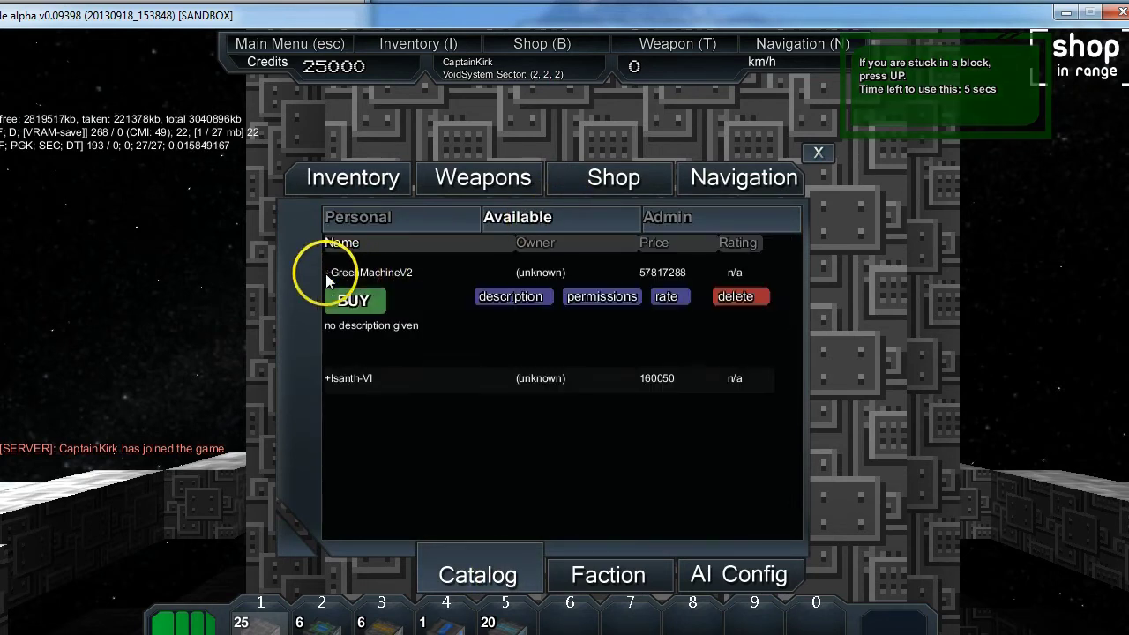
pyautogui.click(325, 378)
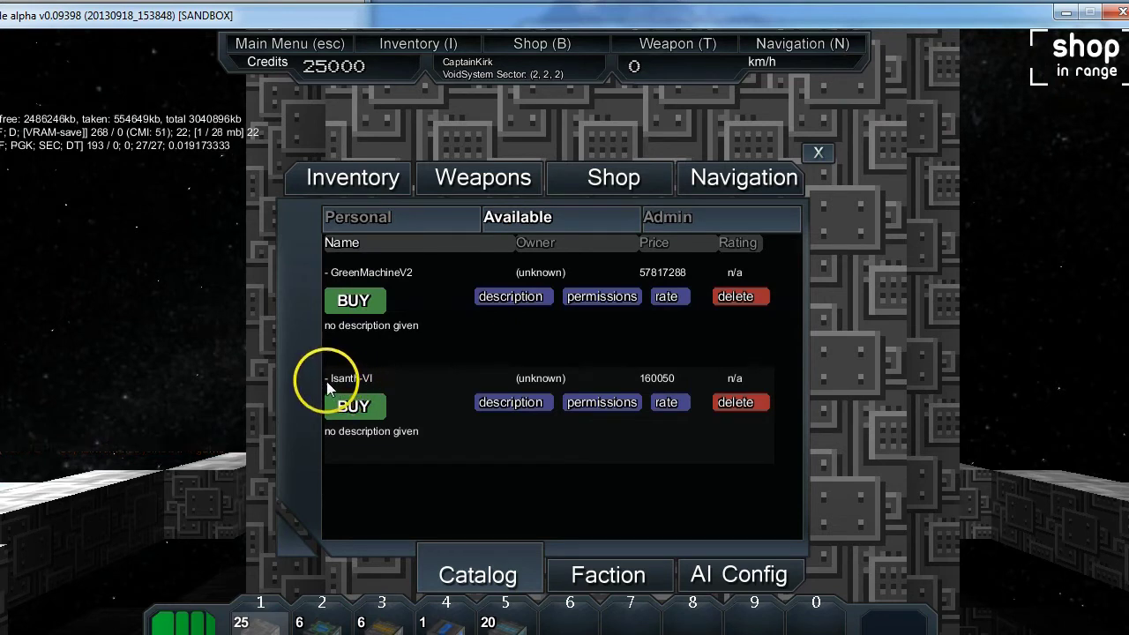
pyautogui.click(326, 379)
pyautogui.click(328, 272)
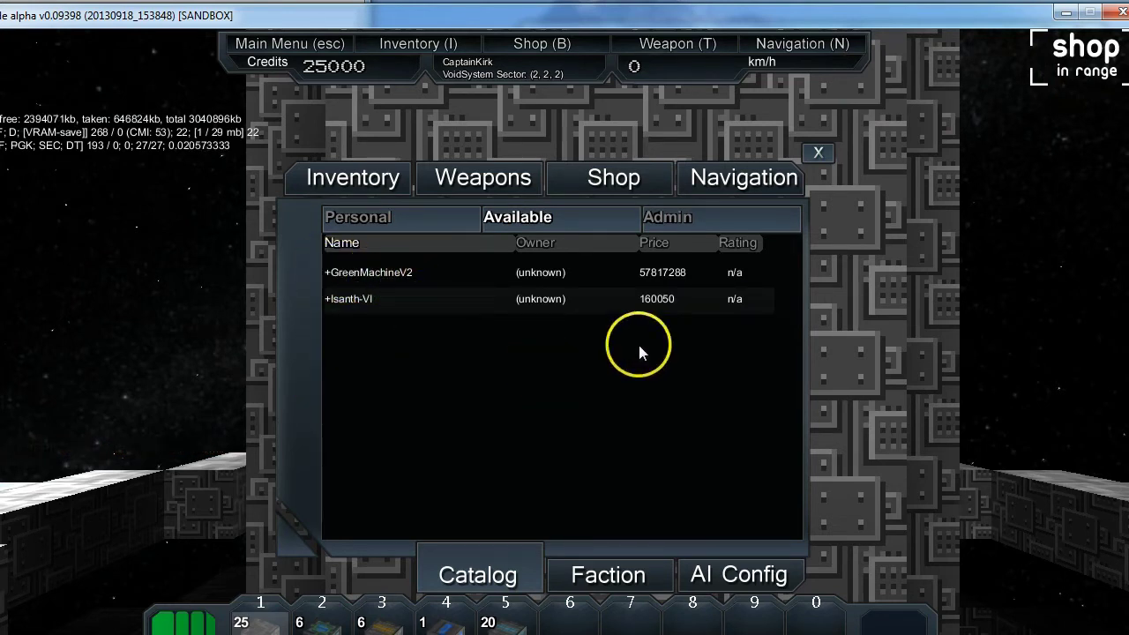
pyautogui.click(394, 276)
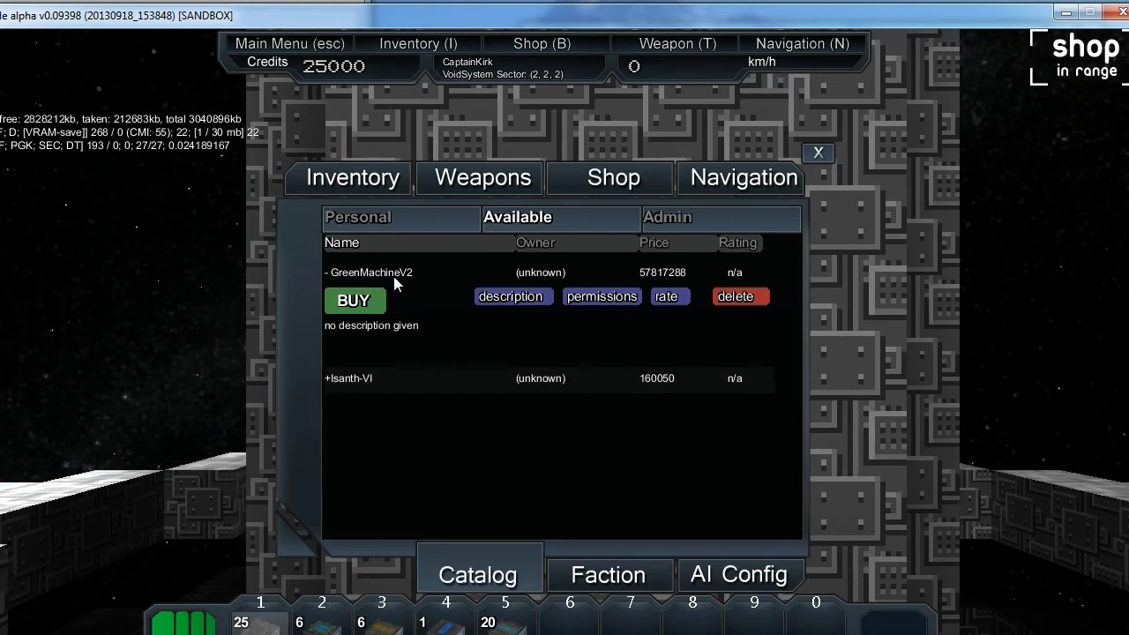
# Step: Close the shop panel and exit StarMade to the desktop
pyautogui.click(818, 154)
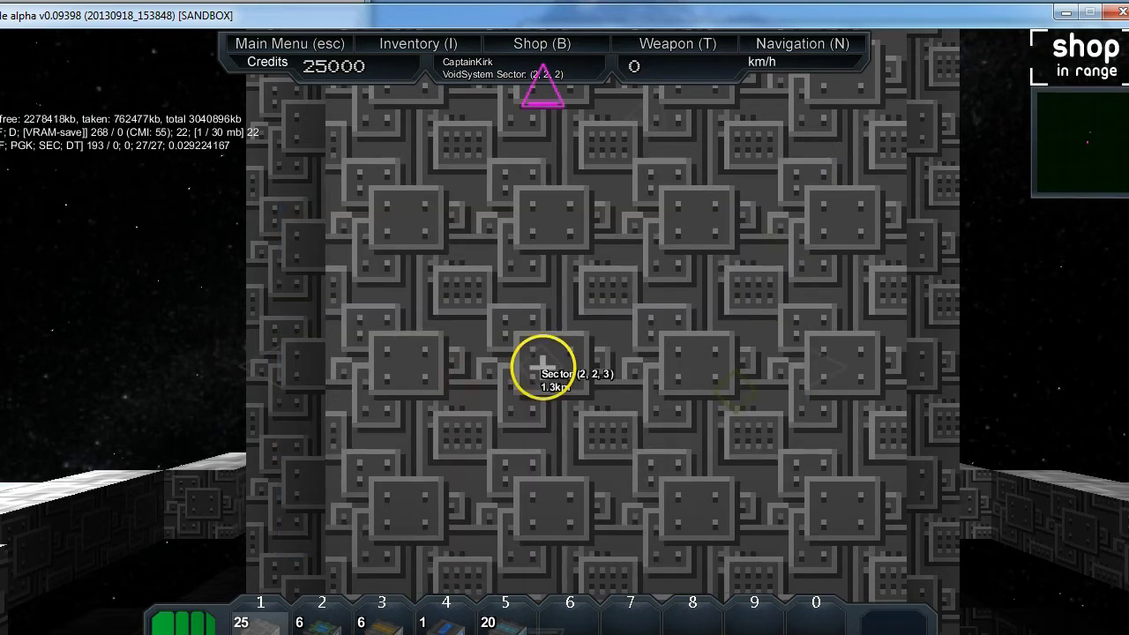
pyautogui.press('Escape')
pyautogui.click(531, 500)
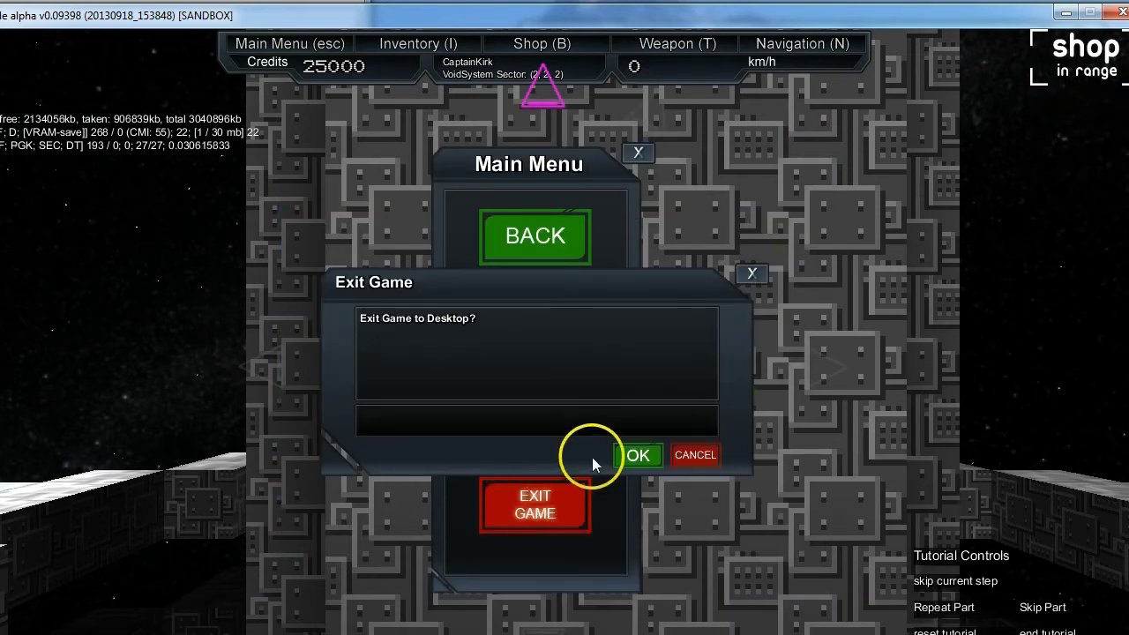
pyautogui.click(632, 458)
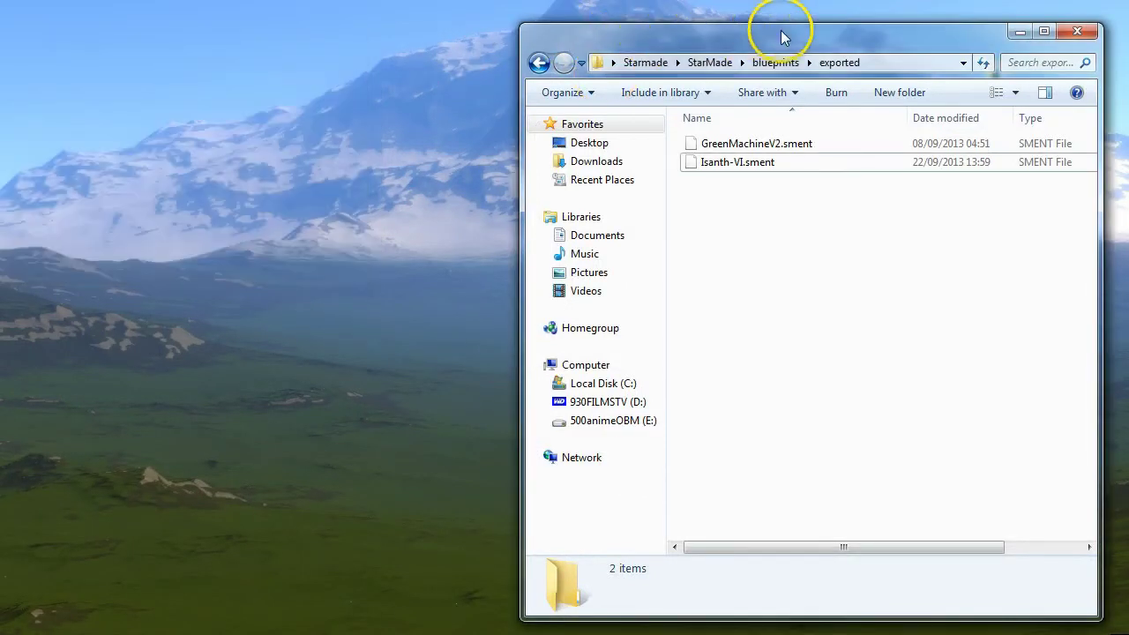
# Step: Use the address-bar breadcrumbs to climb from exported through blueprints to the StarMade folder
pyautogui.click(775, 62)
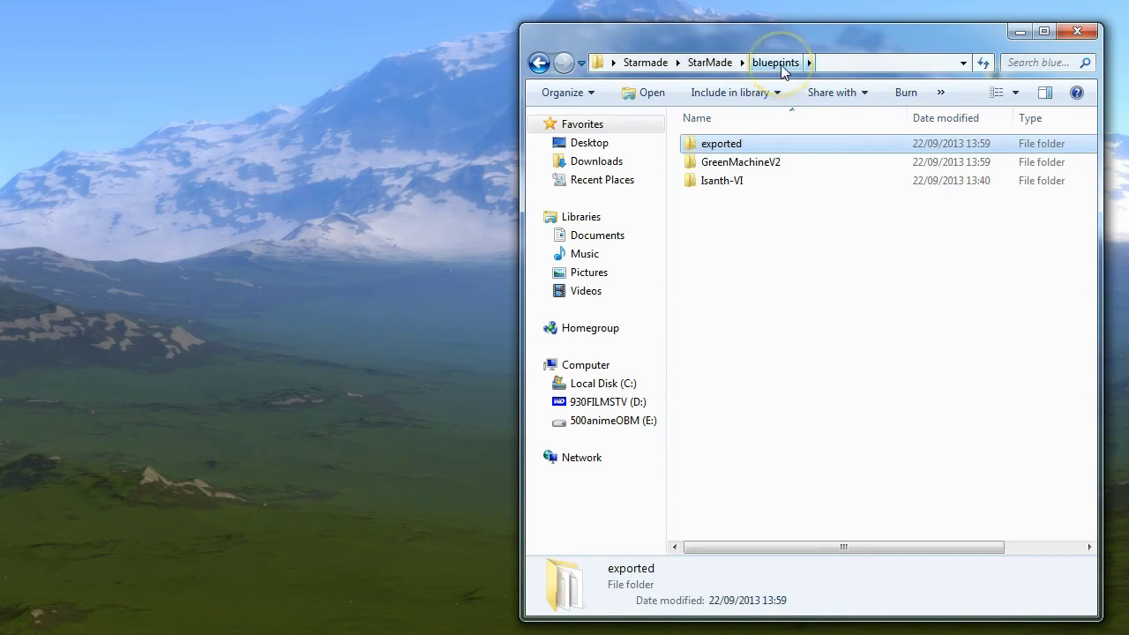
pyautogui.click(710, 61)
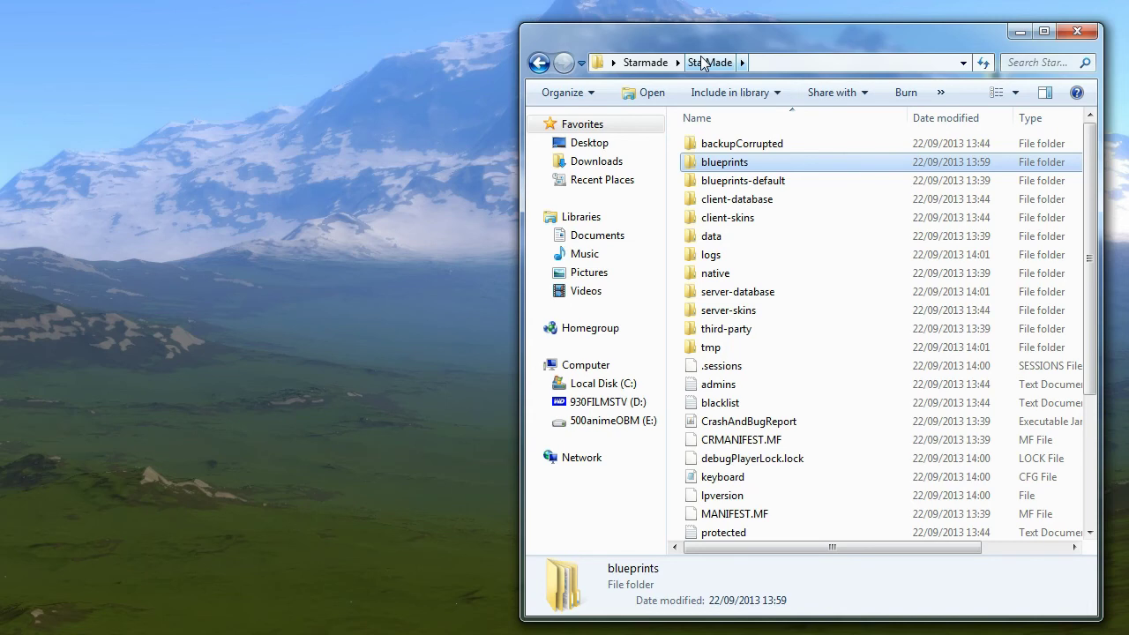
pyautogui.click(282, 273)
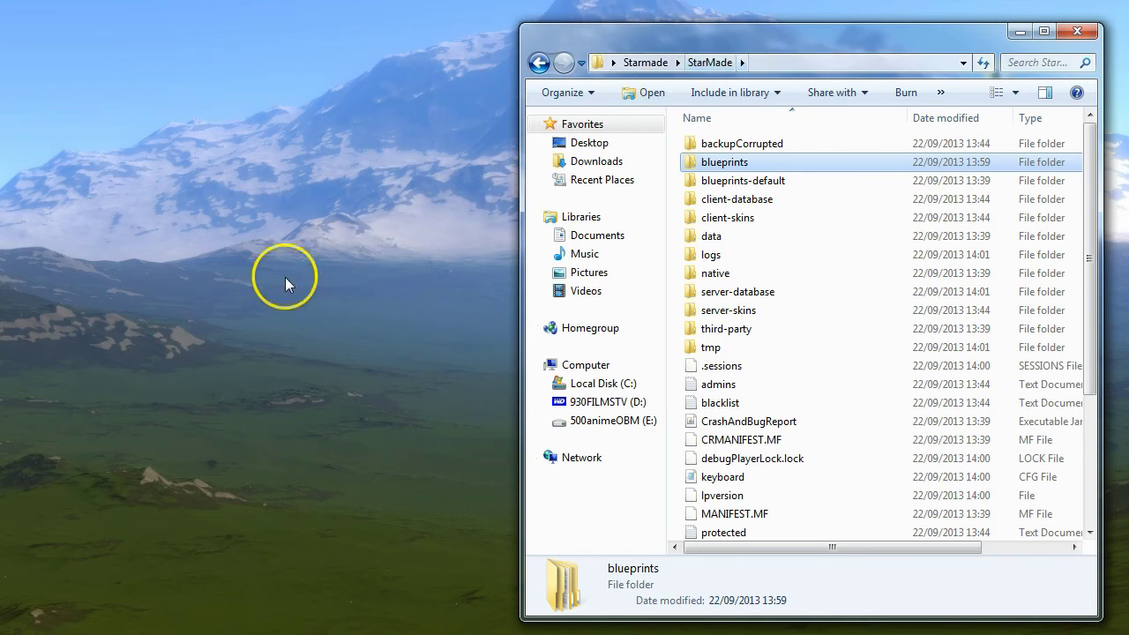